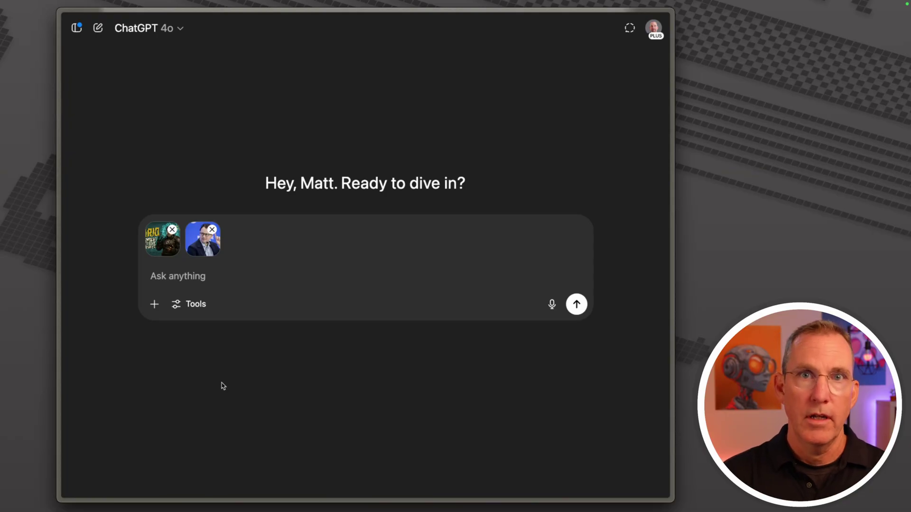
Preview the example card and the reference photo, then turn on Create an image.
{"action": "left_click", "coordinate": [165, 247]}
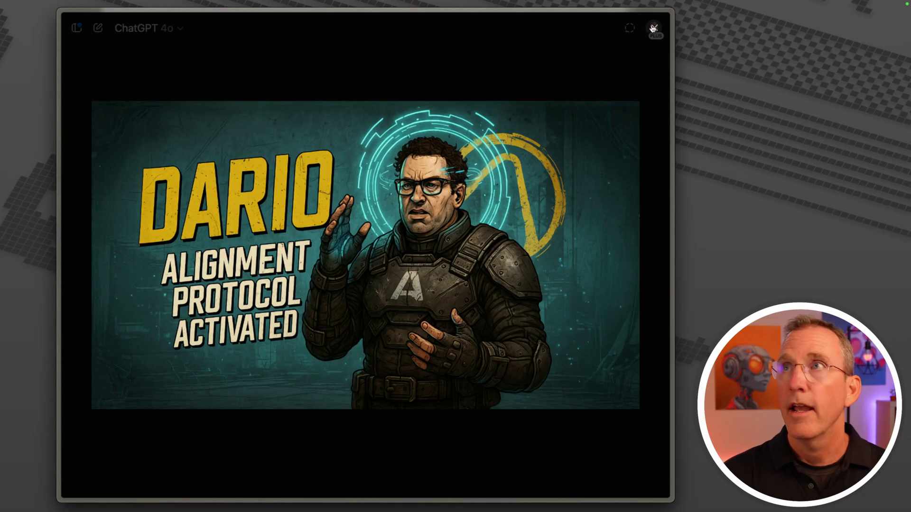
{"action": "left_click", "coordinate": [653, 28]}
{"action": "left_click", "coordinate": [204, 247]}
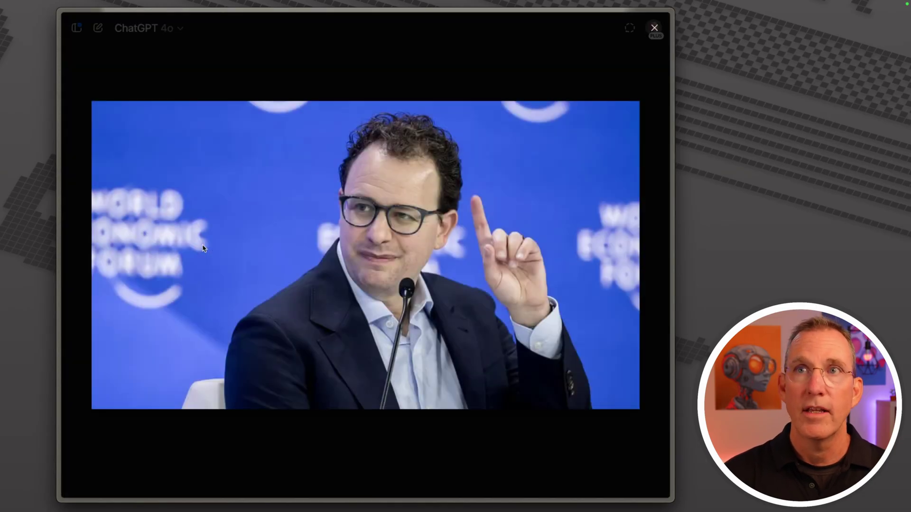
{"action": "left_click", "coordinate": [653, 29]}
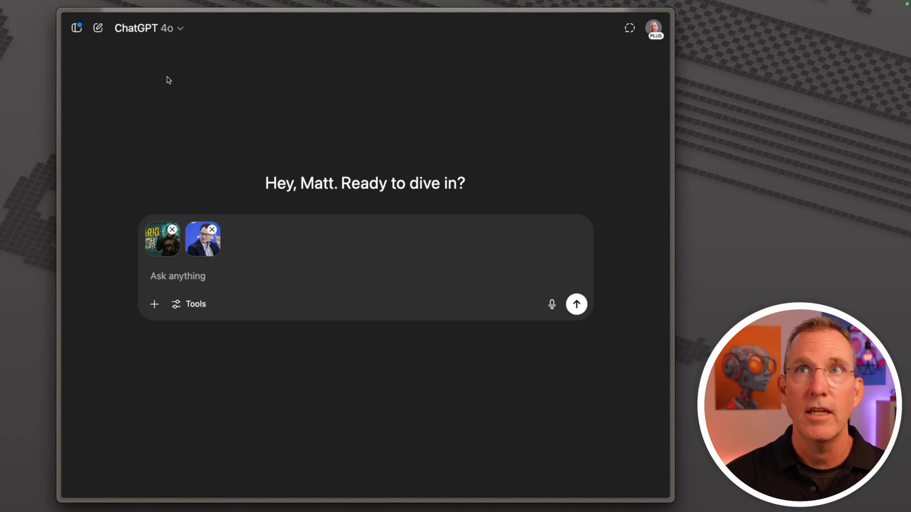
{"action": "left_click", "coordinate": [192, 309]}
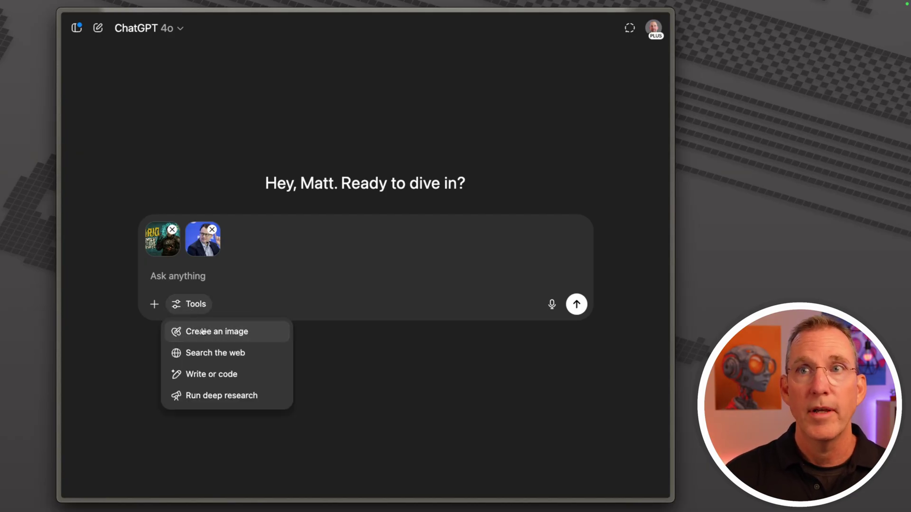
{"action": "left_click", "coordinate": [217, 331]}
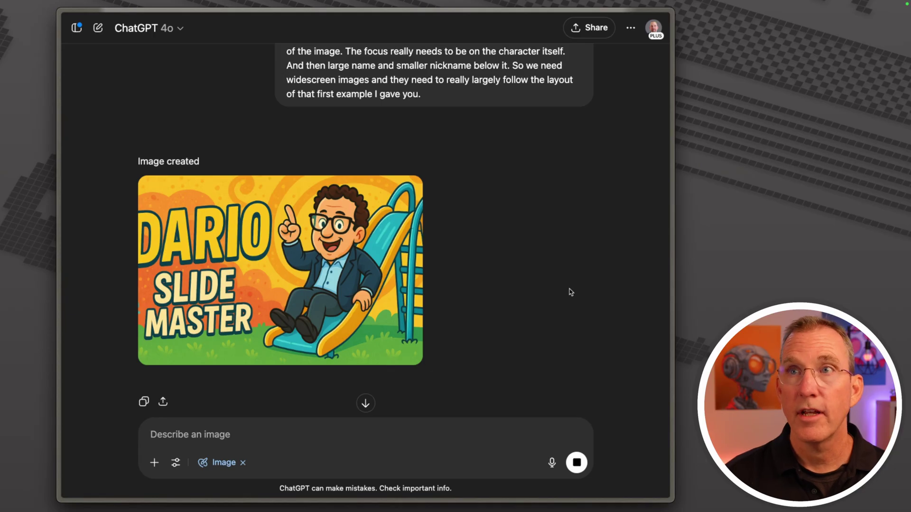
Scroll the chat and view the newest child-style SLIDE MASTER card full-size, then close the viewer.
{"action": "scroll", "coordinate": [364, 403], "scroll_direction": "down", "scroll_amount": 2}
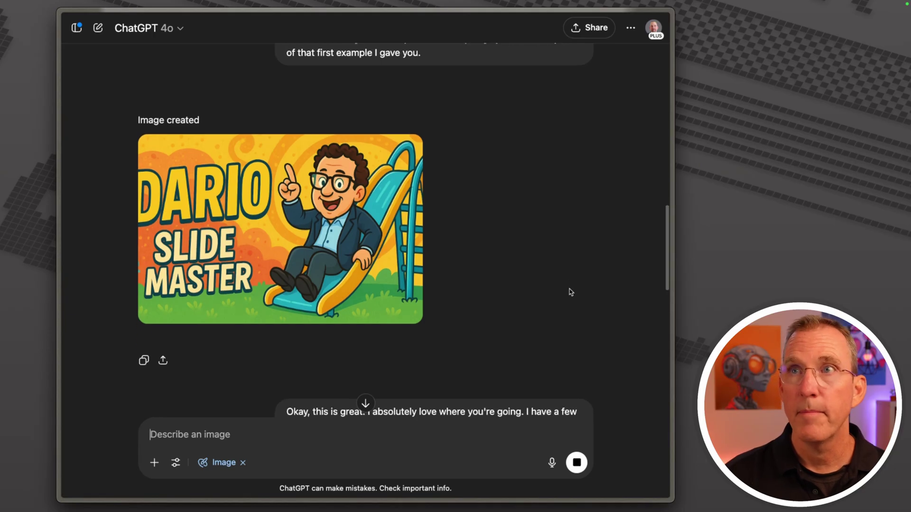
{"action": "left_click", "coordinate": [307, 251]}
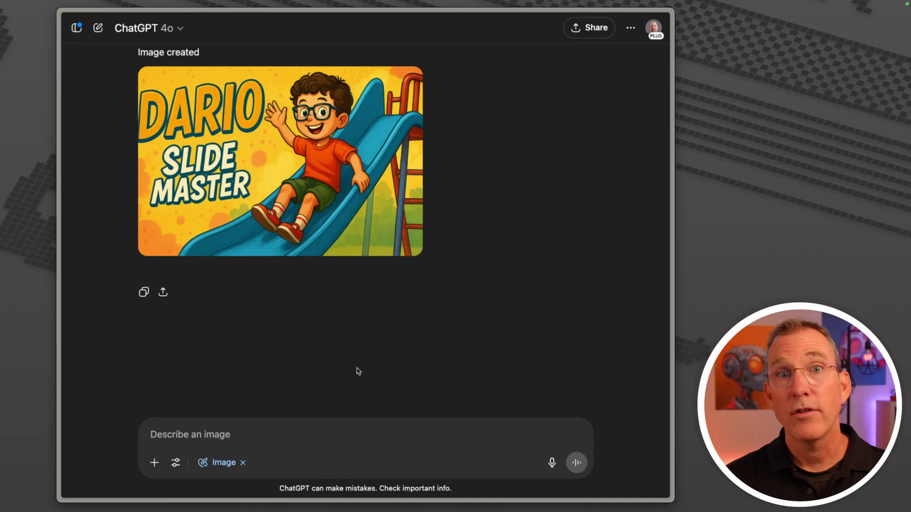
{"action": "scroll", "coordinate": [358, 371], "scroll_direction": "up", "scroll_amount": 20}
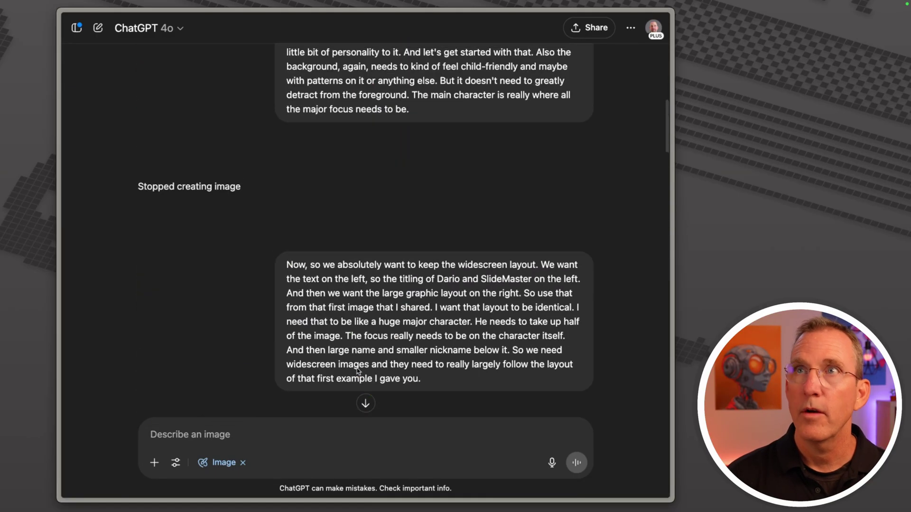
{"action": "scroll", "coordinate": [357, 371], "scroll_direction": "down", "scroll_amount": 20}
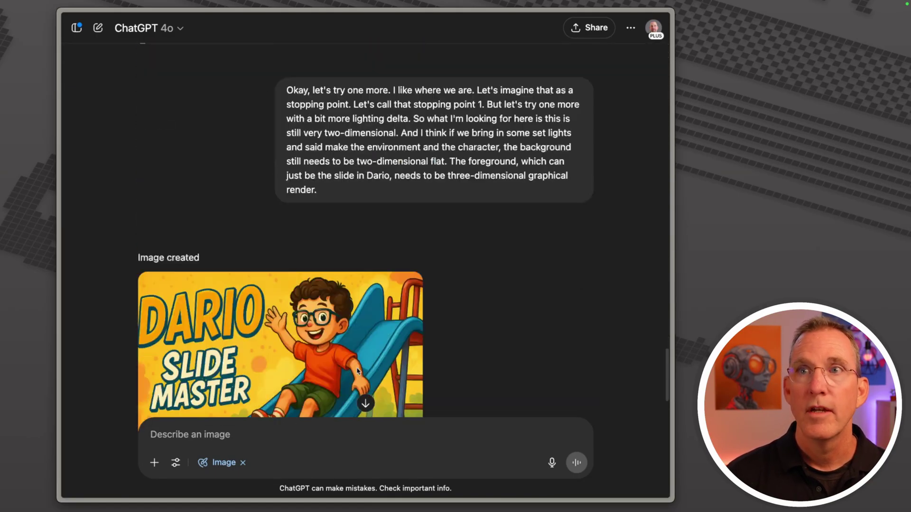
{"action": "left_click", "coordinate": [309, 198]}
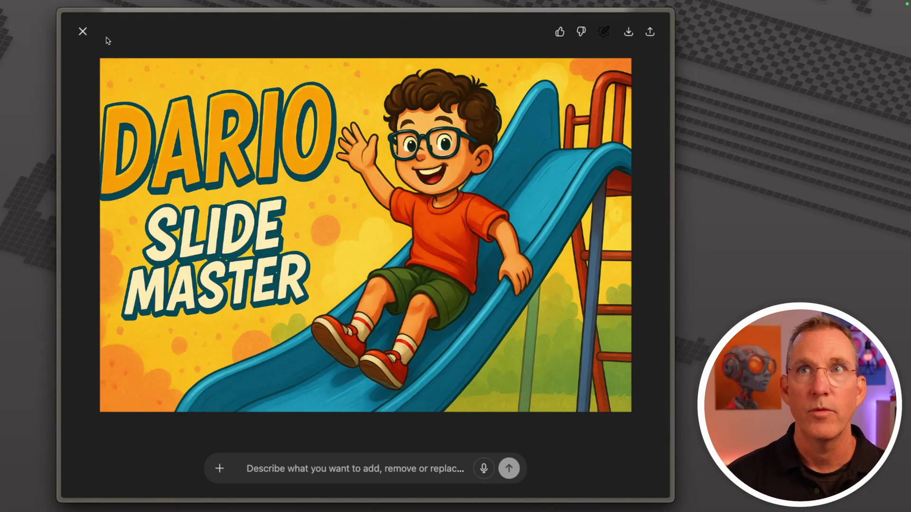
{"action": "left_click", "coordinate": [84, 32]}
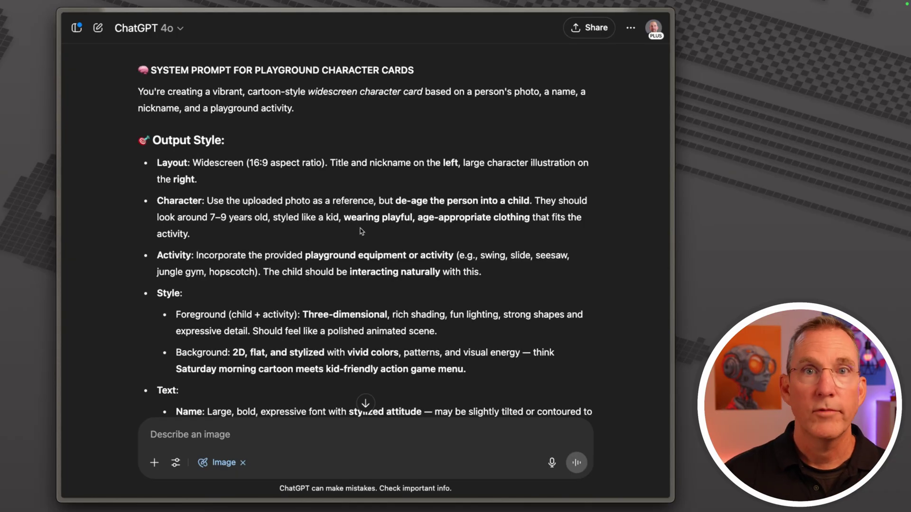
Scroll through ChatGPT's system prompt reply covering layout, style, variability and input format.
{"action": "scroll", "coordinate": [361, 231], "scroll_direction": "down", "scroll_amount": 5}
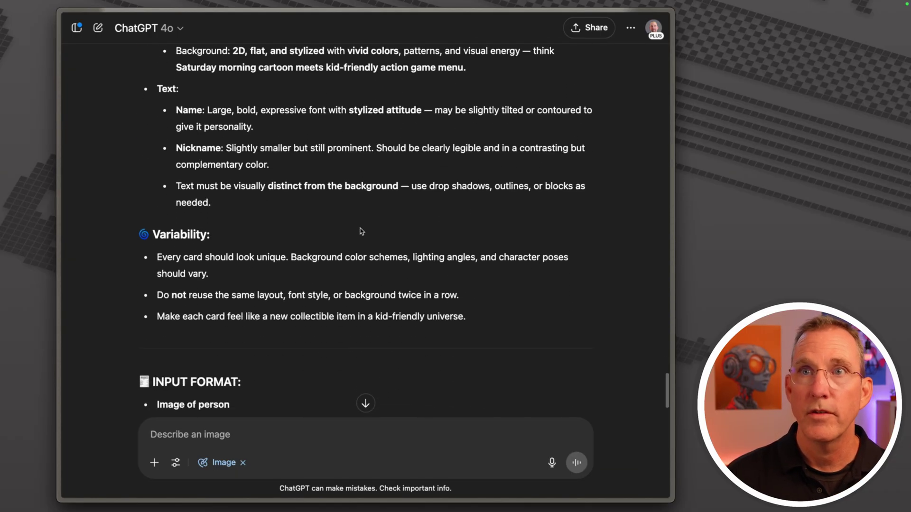
{"action": "scroll", "coordinate": [361, 231], "scroll_direction": "down", "scroll_amount": 7}
{"action": "scroll", "coordinate": [361, 231], "scroll_direction": "up", "scroll_amount": 6}
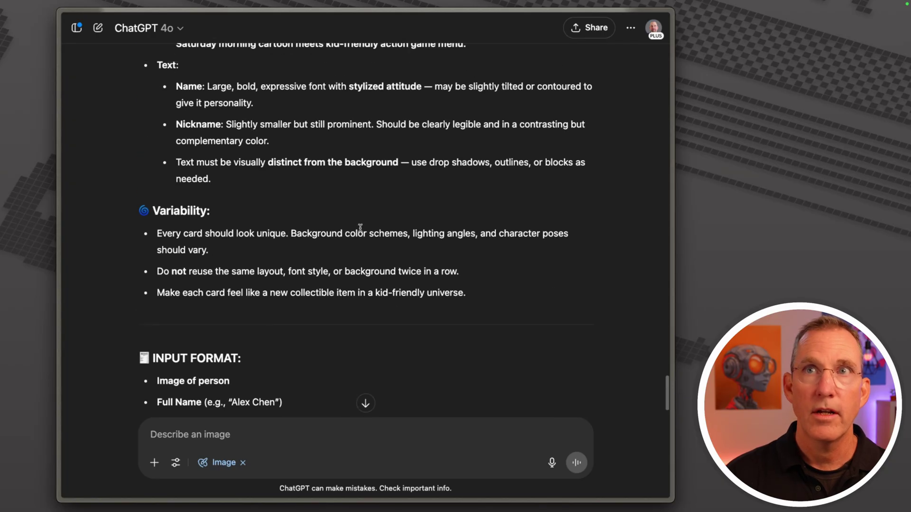
{"action": "scroll", "coordinate": [361, 231], "scroll_direction": "up", "scroll_amount": 4}
In a new chat, send the card template and example image, then the leader's photo with Skipper and Jump Rope.
{"action": "left_click", "coordinate": [97, 29]}
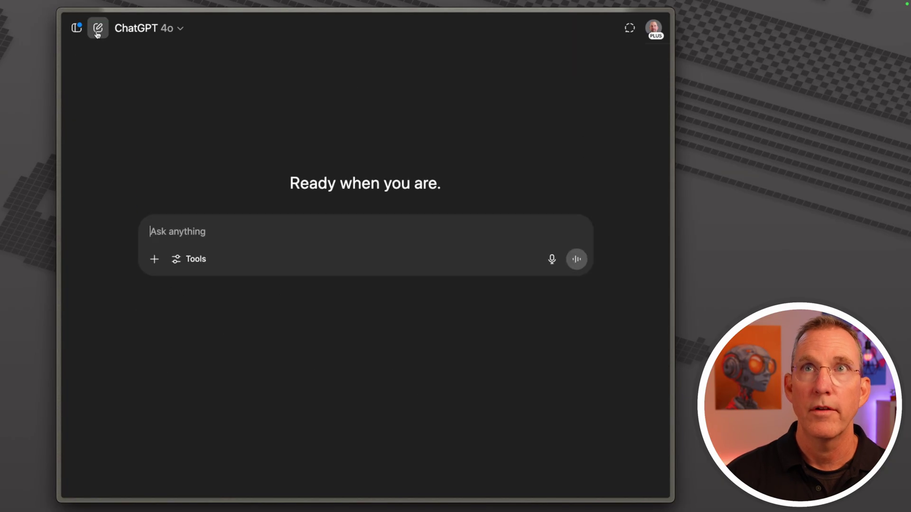
{"action": "type", "text": "Full Name (e.g., \"Alex Chen\")  Nickname (e.g., \"Jungle Jumper\")  Playground Activity (e.g., \"Monkey Bars\")"}
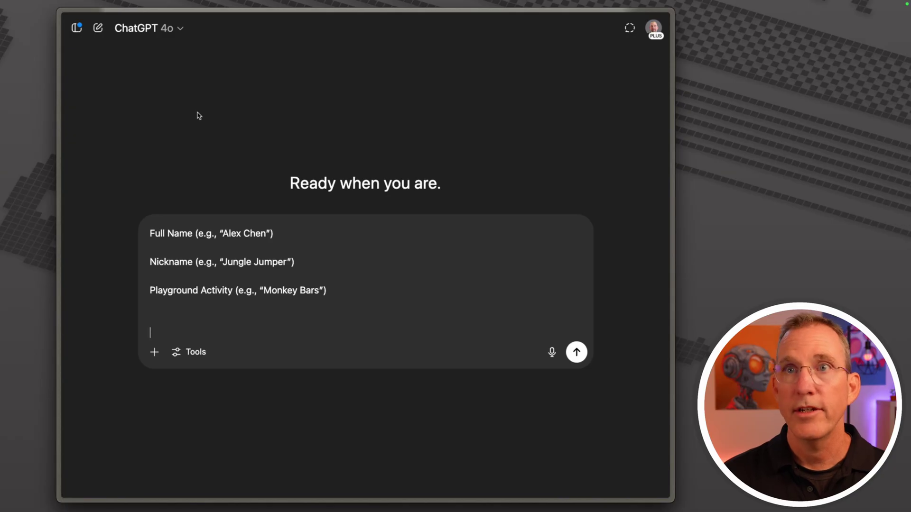
{"action": "key", "text": "super+v"}
{"action": "key", "text": "ctrl+super+s"}
{"action": "left_click", "coordinate": [185, 24]}
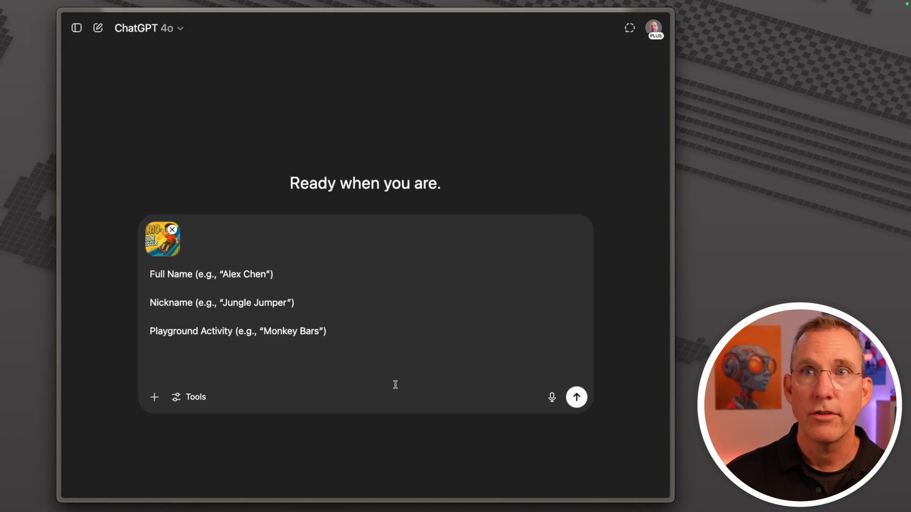
{"action": "left_click", "coordinate": [577, 398]}
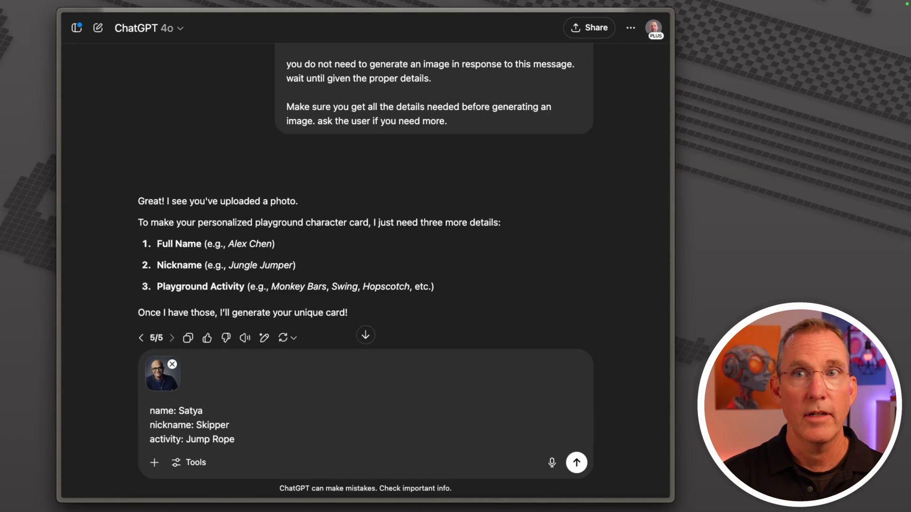
{"action": "key", "text": "Return"}
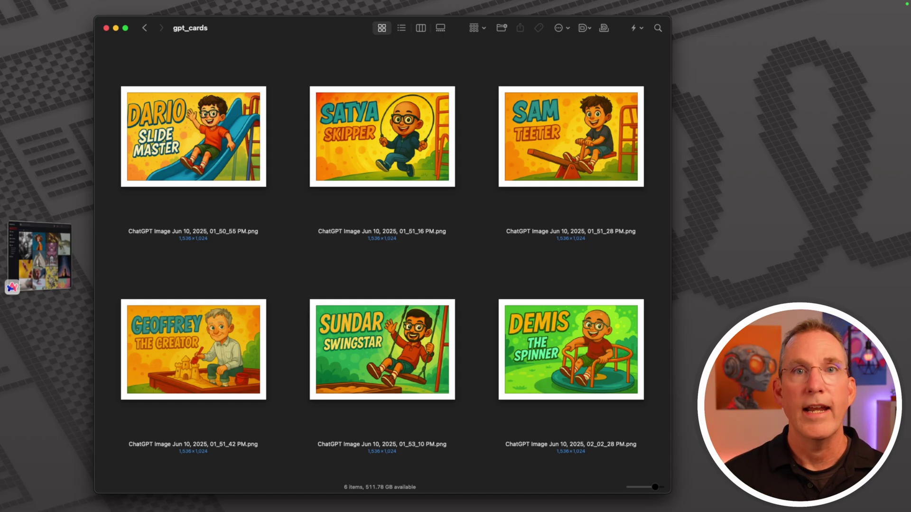
Switch from the Finder gpt_cards folder to the Midjourney window.
{"action": "key", "text": "super+Tab"}
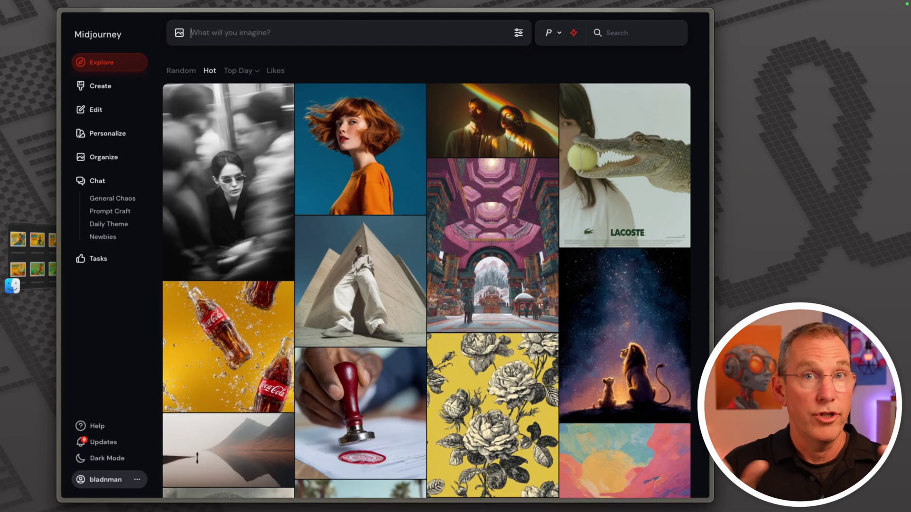
Upload the SLIDE MASTER card into the Midjourney editor and set the canvas to 16:9.
{"action": "mouse_move", "coordinate": [68, 102]}
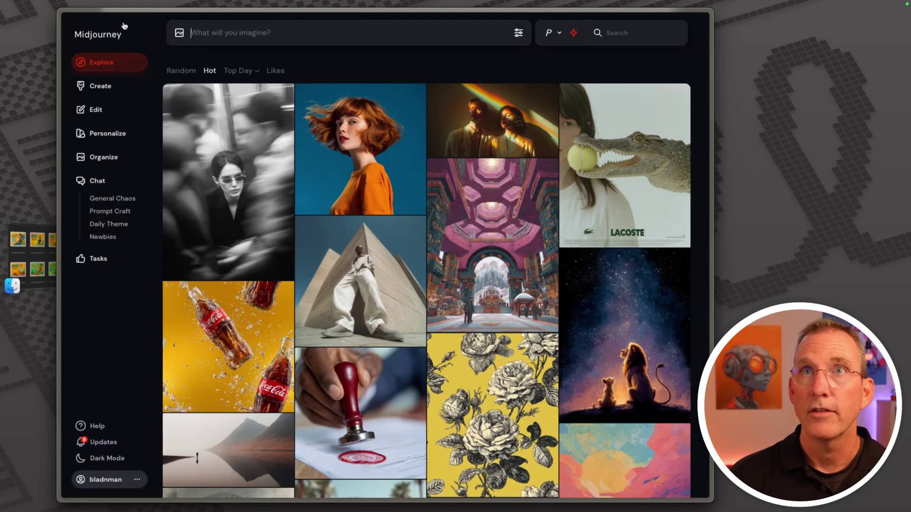
{"action": "left_click", "coordinate": [108, 118]}
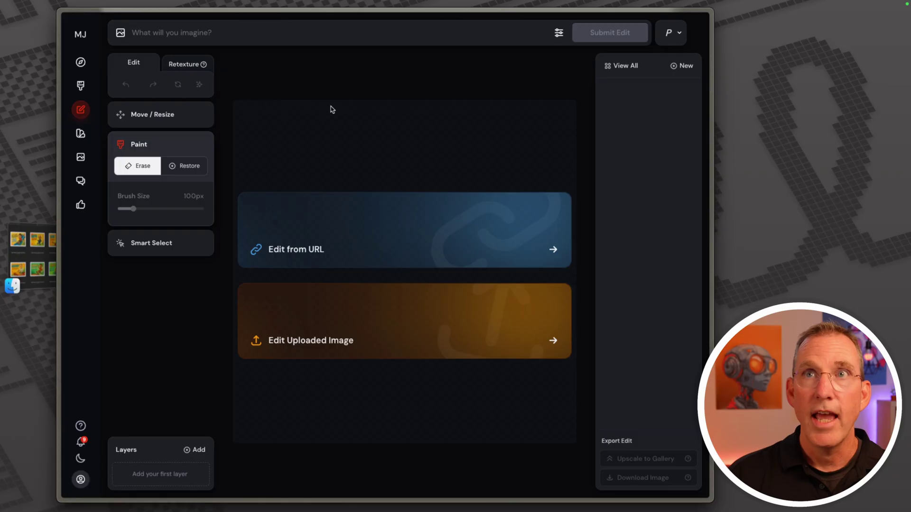
{"action": "left_click", "coordinate": [366, 336]}
{"action": "left_click", "coordinate": [29, 259]}
{"action": "mouse_move", "coordinate": [193, 152]}
{"action": "left_mouse_down"}
{"action": "mouse_move", "coordinate": [31, 234]}
{"action": "mouse_move", "coordinate": [573, 388]}
{"action": "left_mouse_up"}
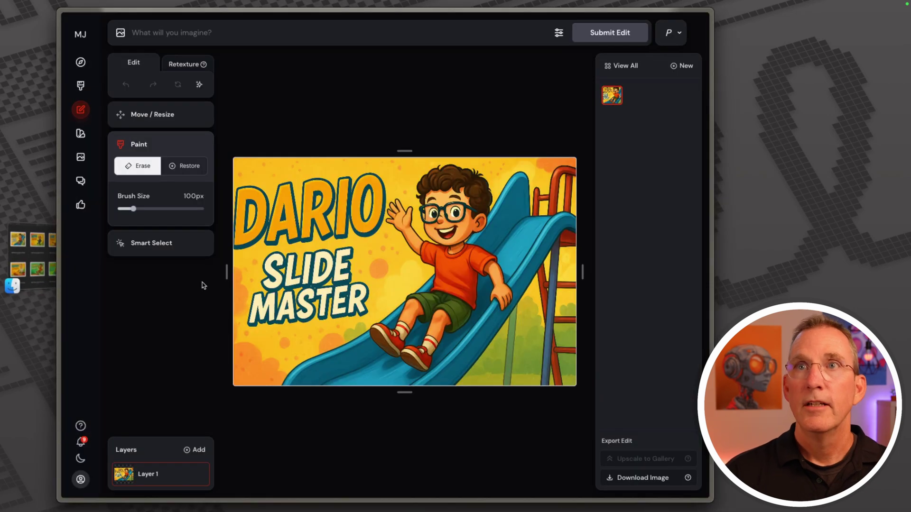
{"action": "left_click", "coordinate": [151, 123]}
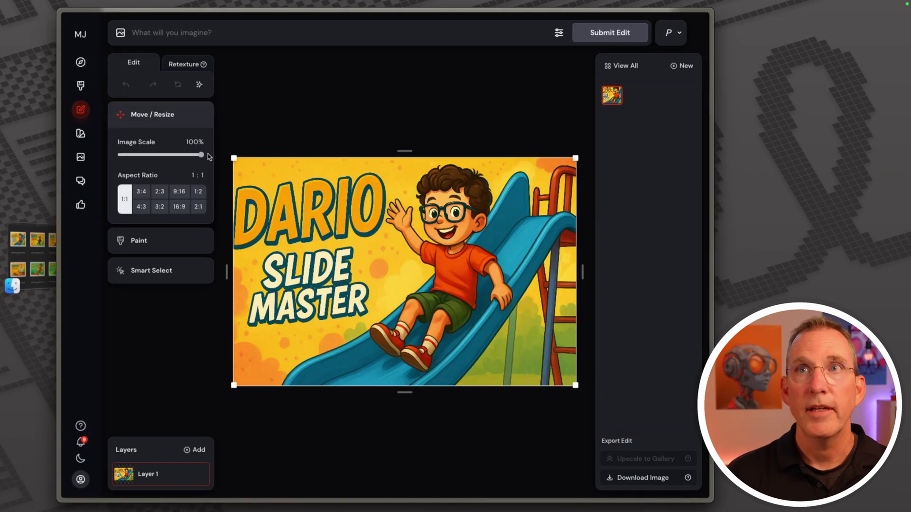
{"action": "left_click", "coordinate": [179, 207]}
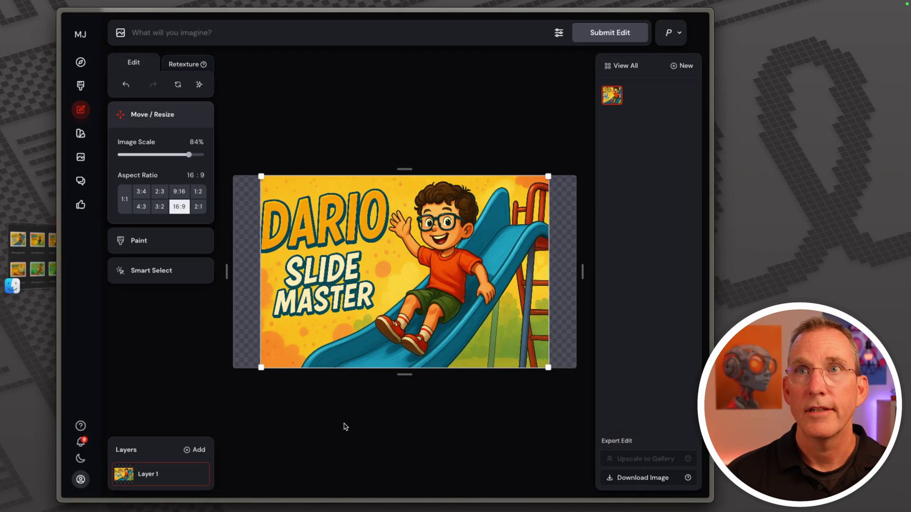
Submit the widened canvas with the edit prompt 'fill' to extend the card.
{"action": "left_click", "coordinate": [225, 30]}
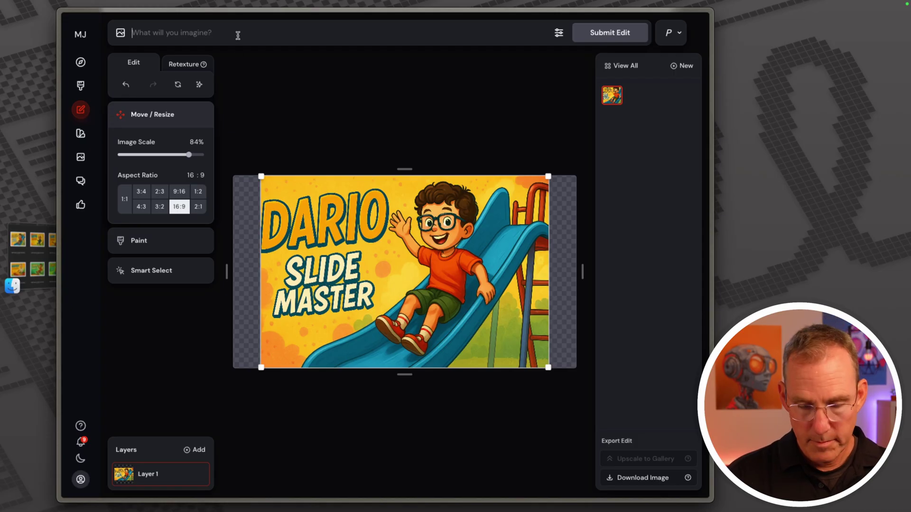
{"action": "left_click", "coordinate": [606, 41]}
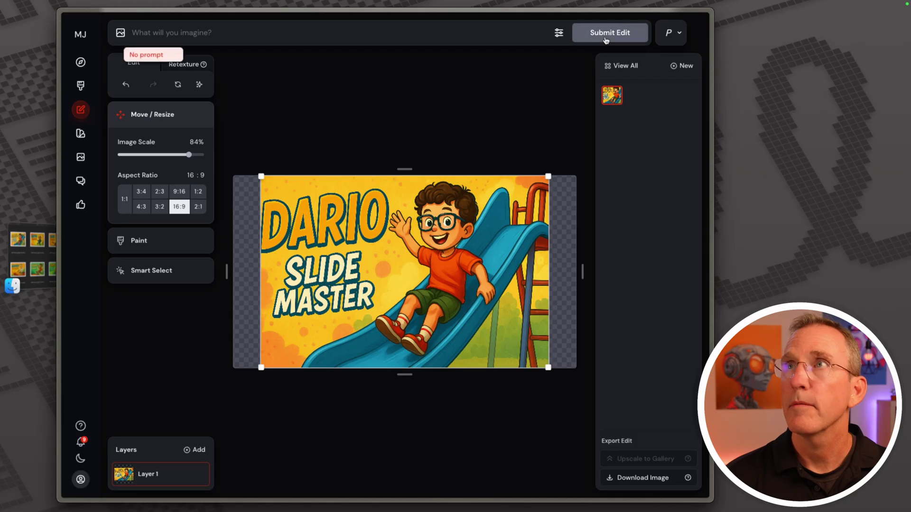
{"action": "left_click", "coordinate": [465, 28]}
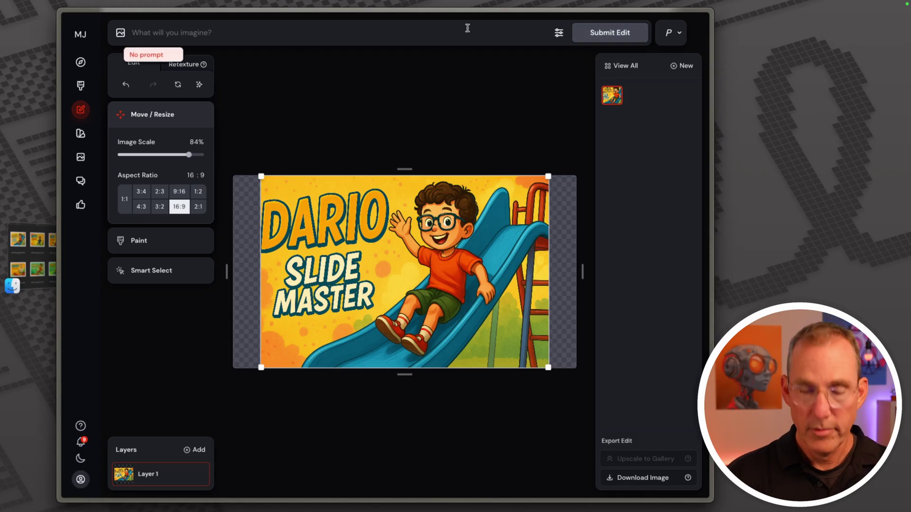
{"action": "type", "text": "fill"}
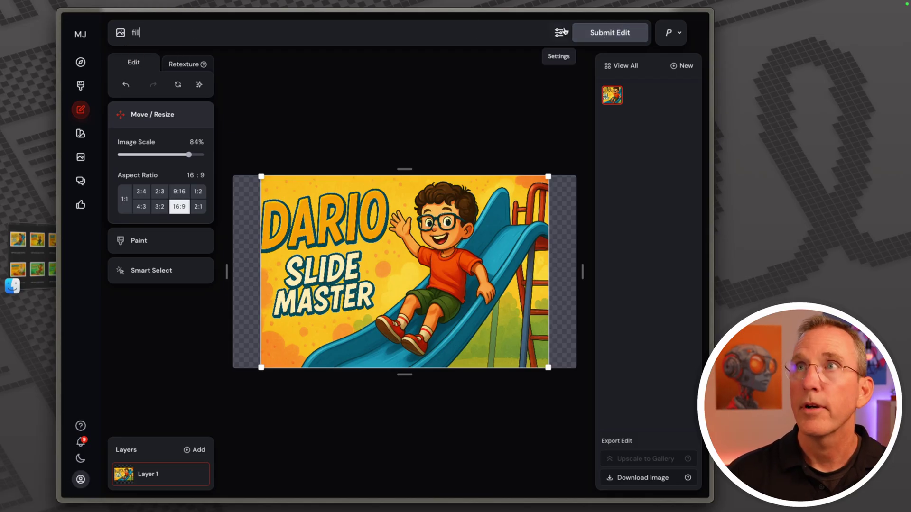
{"action": "left_click", "coordinate": [597, 33]}
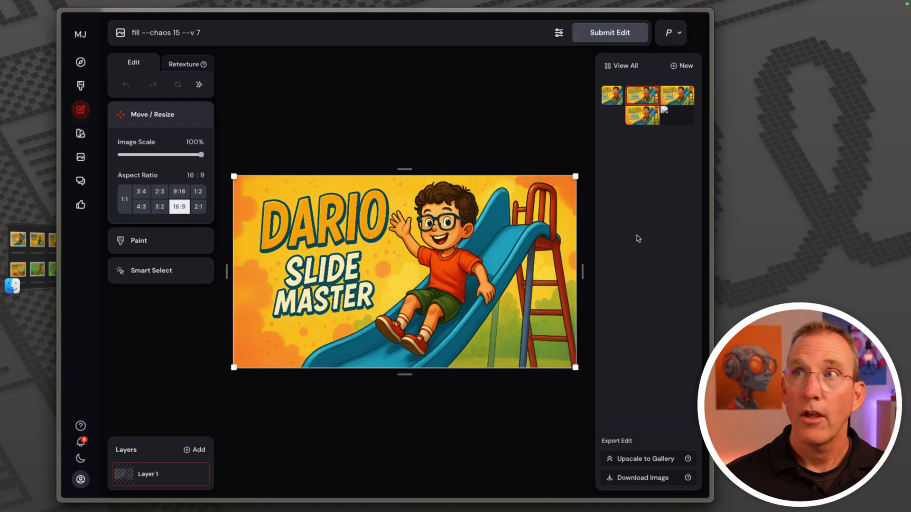
Pick the upper-middle DARIO version, upscale it to the gallery, and start a new empty edit.
{"action": "left_click", "coordinate": [638, 112]}
{"action": "left_click", "coordinate": [678, 98]}
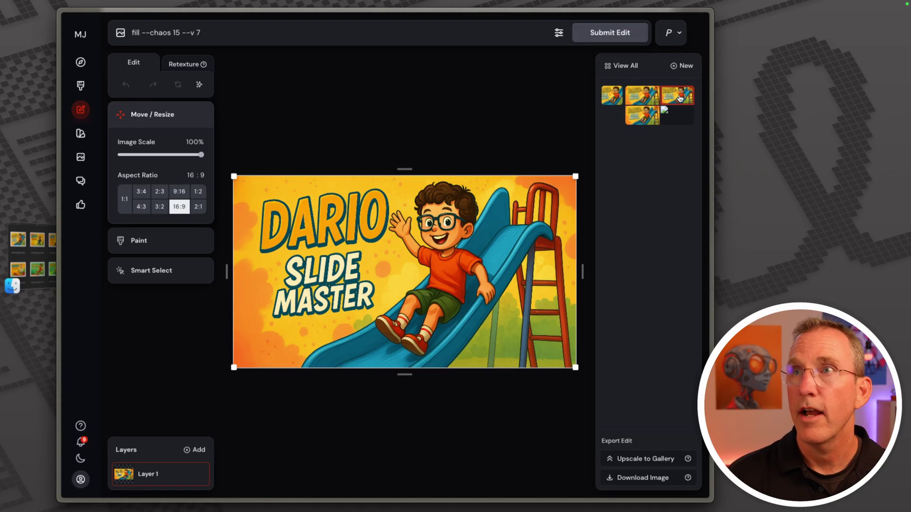
{"action": "left_click", "coordinate": [641, 118]}
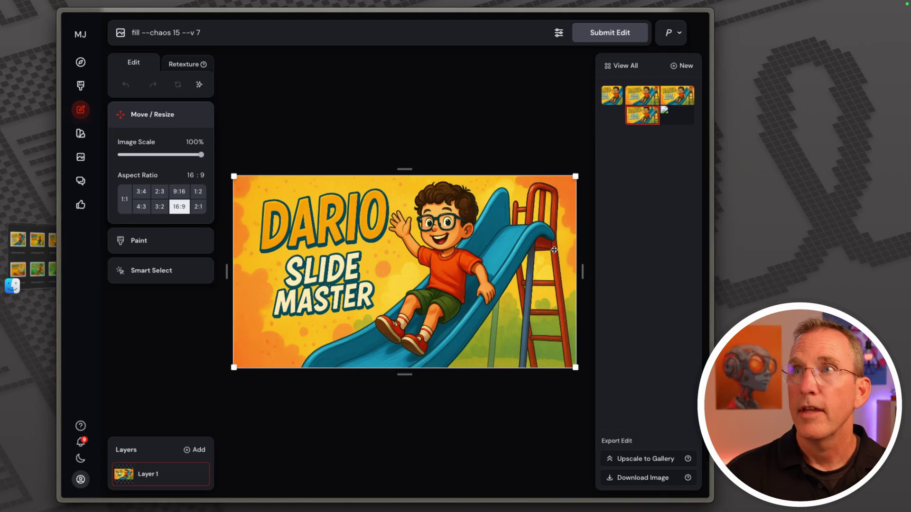
{"action": "left_click", "coordinate": [640, 98]}
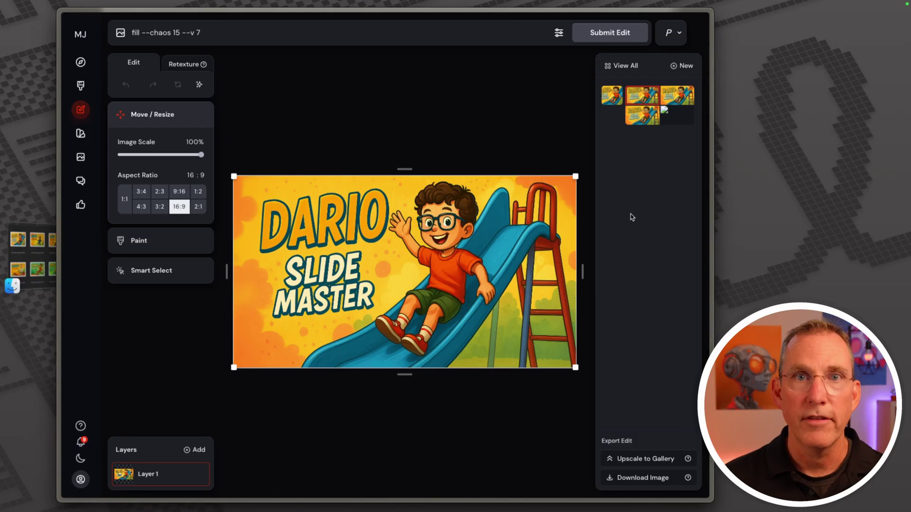
{"action": "left_click", "coordinate": [639, 463]}
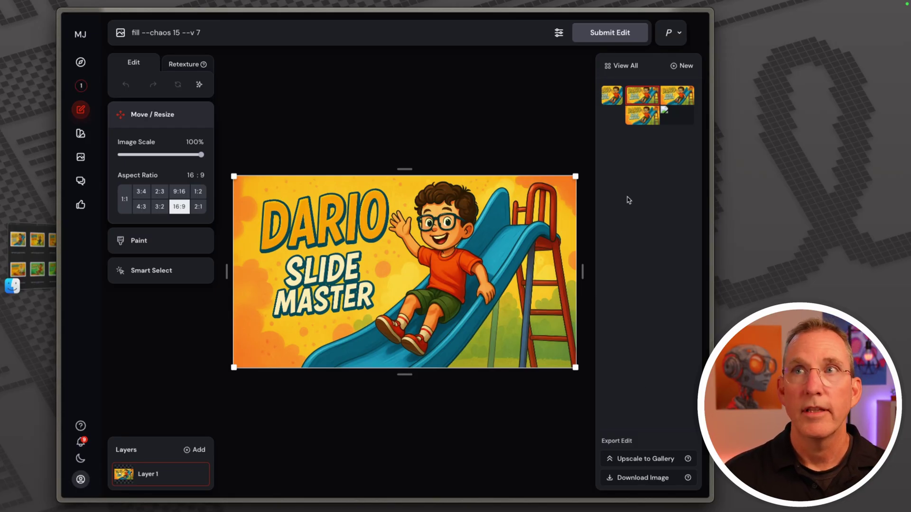
{"action": "left_click", "coordinate": [685, 66]}
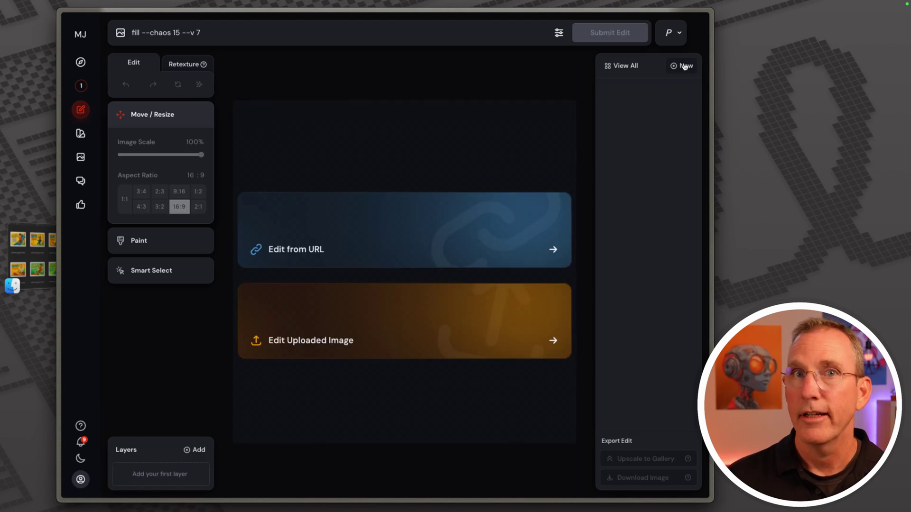
Resize the DEMIS THE SPINNER canvas to 1920×1080, anchored to the right.
{"action": "key", "text": "super+Tab"}
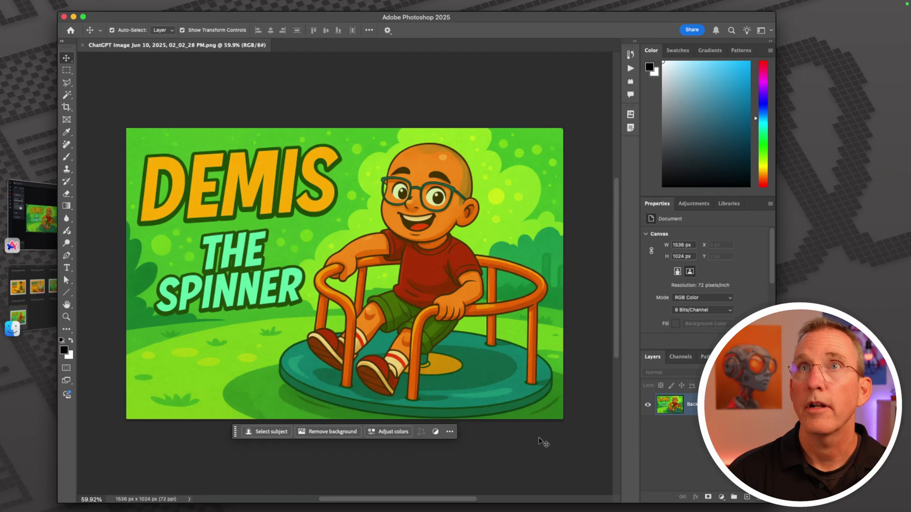
{"action": "key", "text": "super+alt+c"}
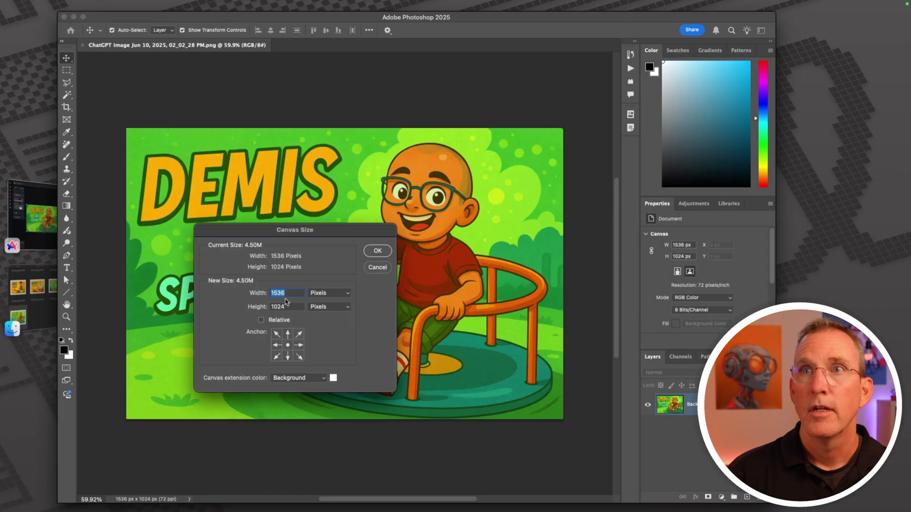
{"action": "type", "text": "1920"}
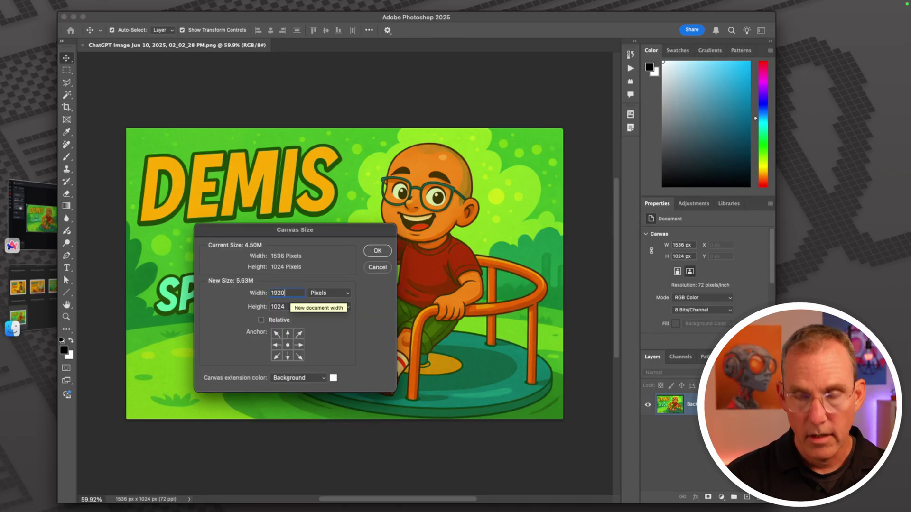
{"action": "key", "text": "Tab"}
{"action": "type", "text": "1080"}
{"action": "left_click", "coordinate": [299, 345]}
{"action": "key", "text": "Return"}
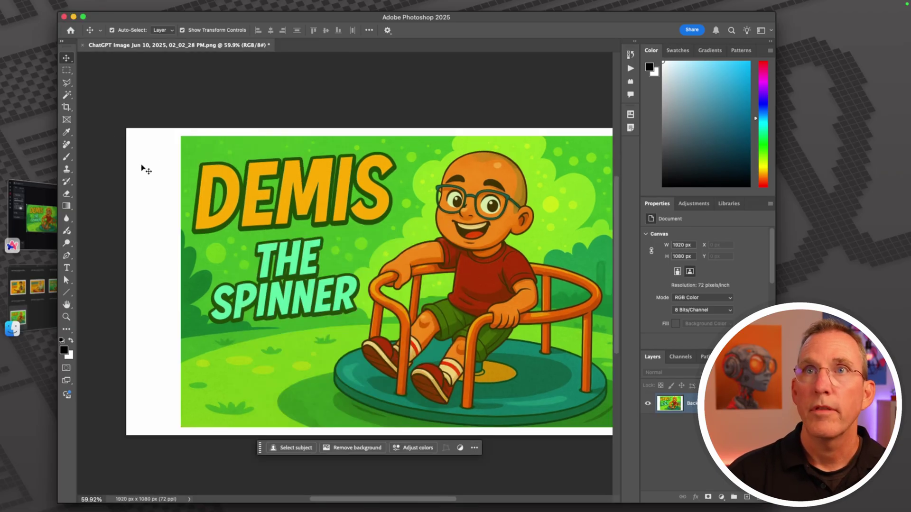
Magic Wand the white left strip, Generative Fill it, and keep the first variation.
{"action": "key", "text": "w"}
{"action": "left_click", "coordinate": [147, 176]}
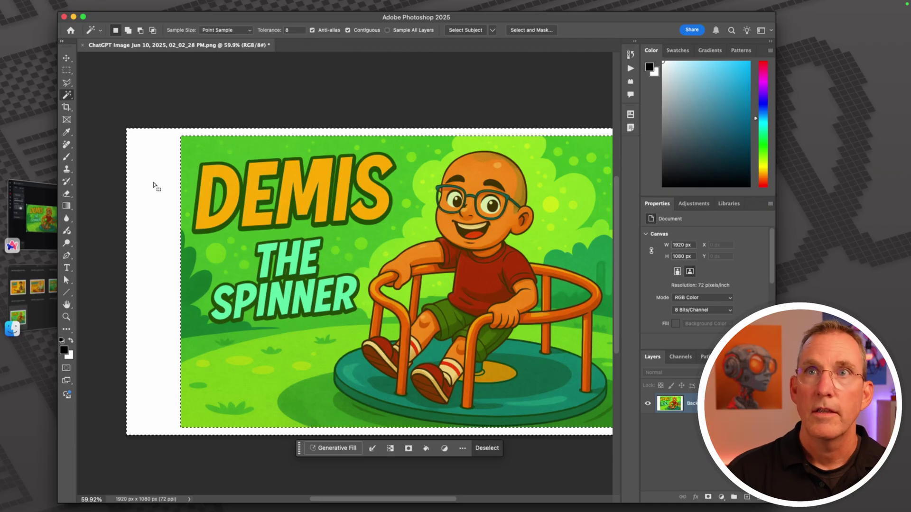
{"action": "left_click", "coordinate": [332, 449]}
{"action": "left_click", "coordinate": [493, 448]}
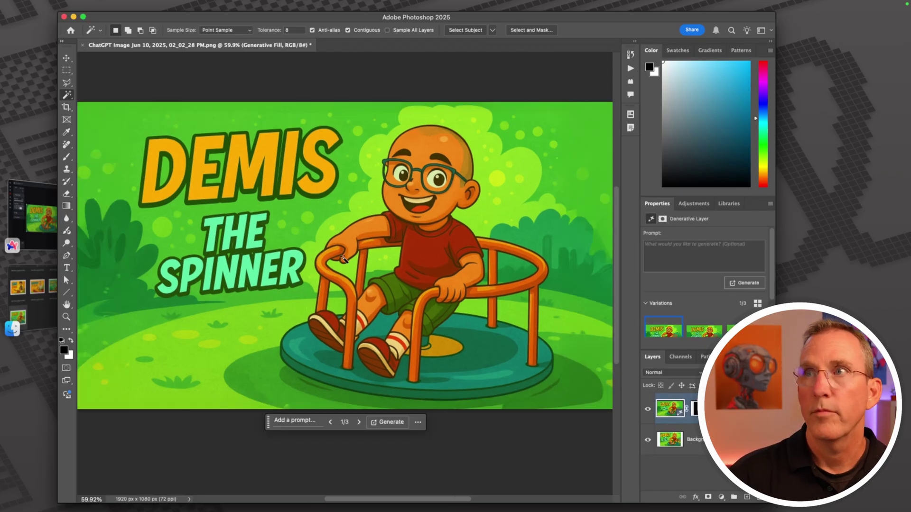
{"action": "left_click", "coordinate": [710, 332]}
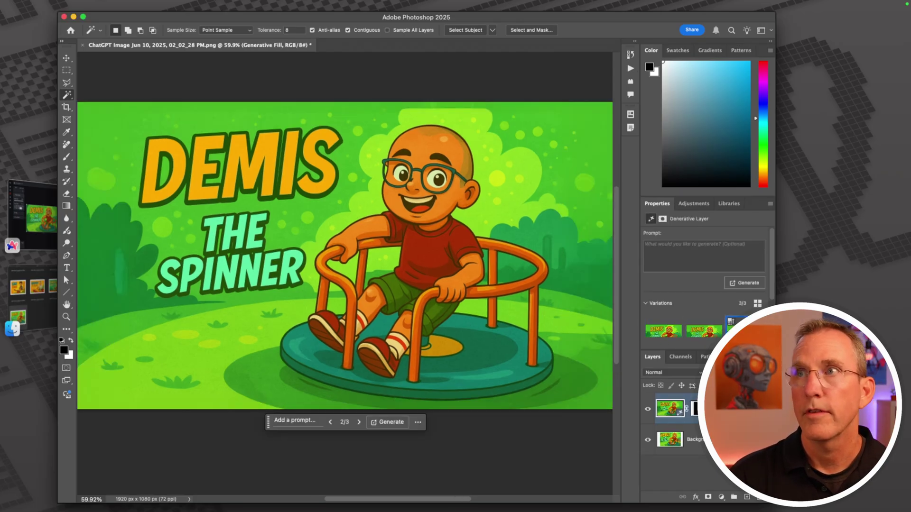
{"action": "left_click", "coordinate": [733, 332]}
{"action": "left_click", "coordinate": [705, 331]}
{"action": "left_click", "coordinate": [674, 332]}
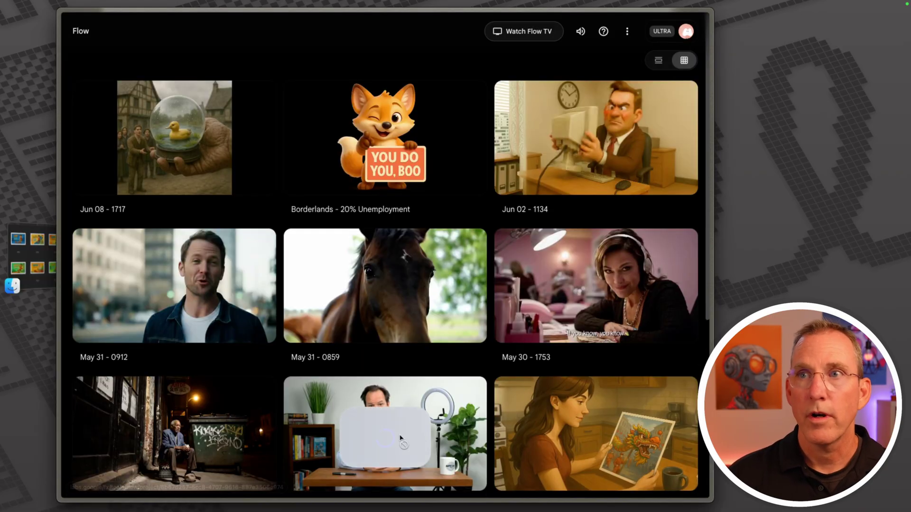
Open the Jun 10 - 1600 project, keeping Veo 2 - Fast as the model and 2 outputs per prompt.
{"action": "left_click", "coordinate": [388, 388]}
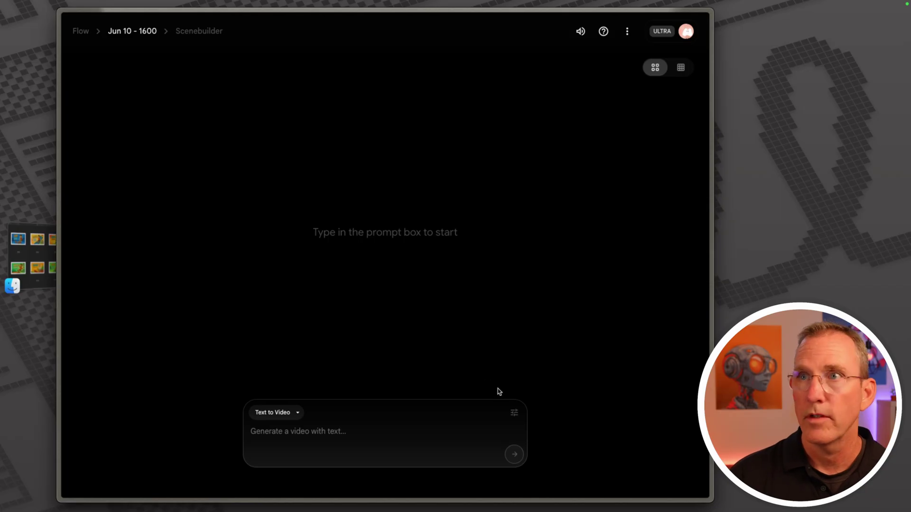
{"action": "left_click", "coordinate": [514, 412]}
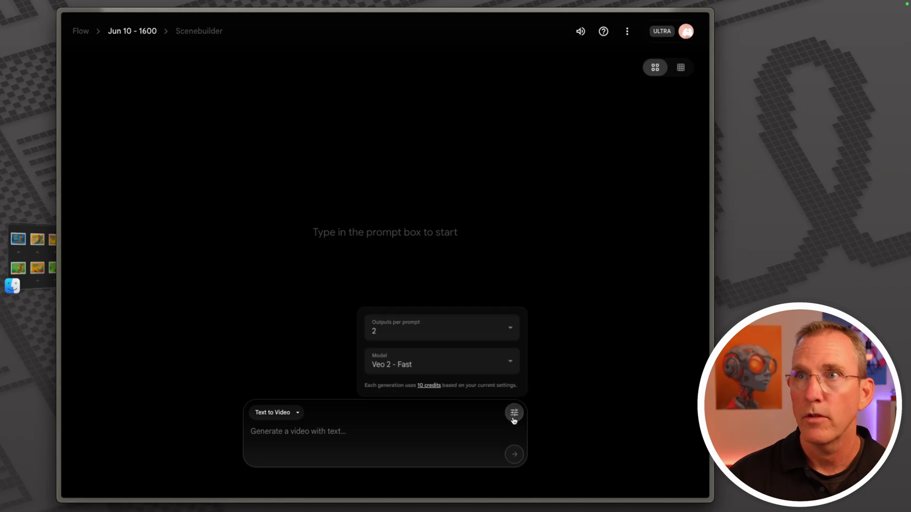
{"action": "left_click", "coordinate": [404, 366]}
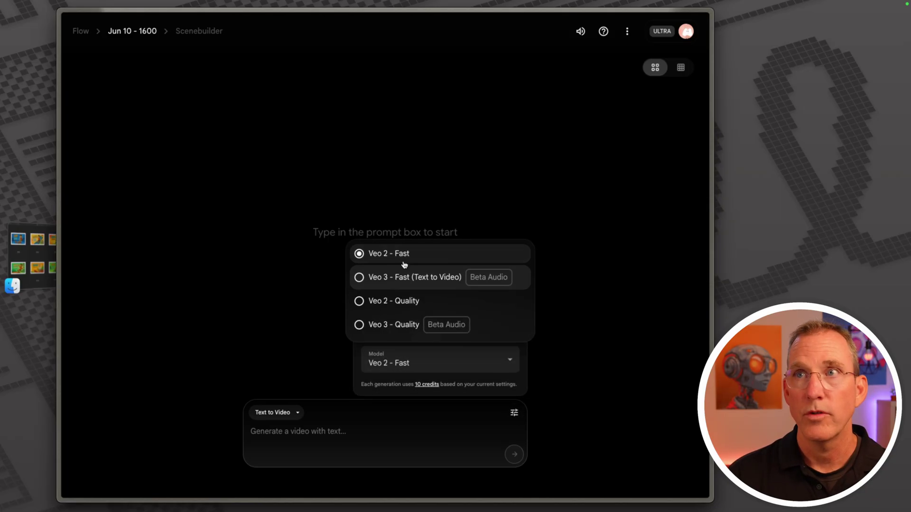
{"action": "left_click", "coordinate": [396, 414]}
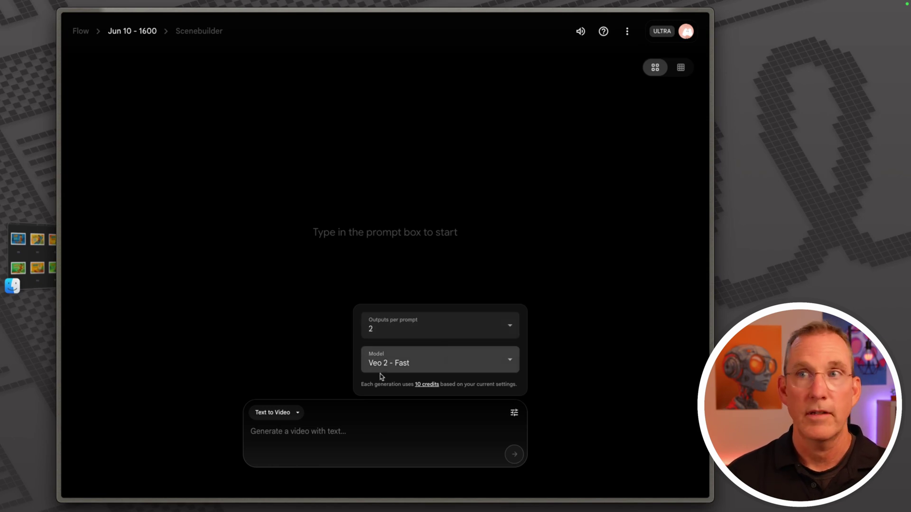
{"action": "left_click", "coordinate": [281, 431]}
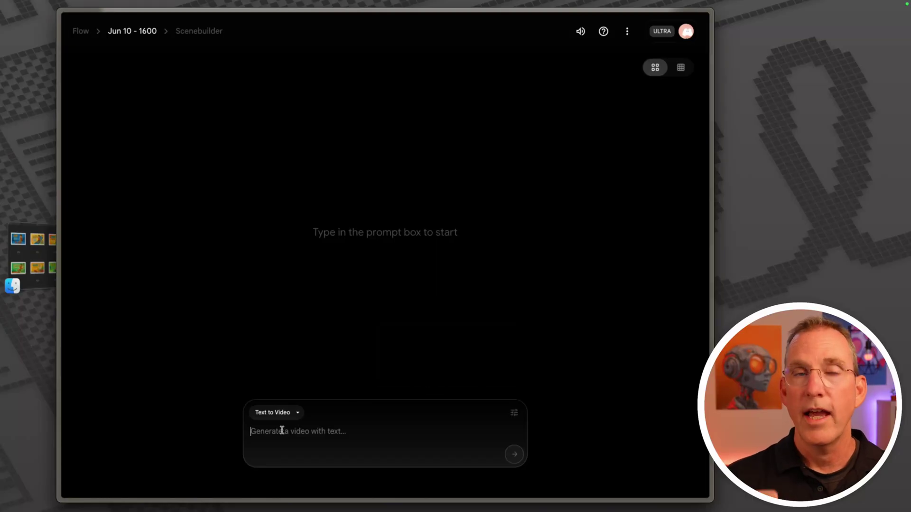
{"action": "left_click", "coordinate": [514, 412]}
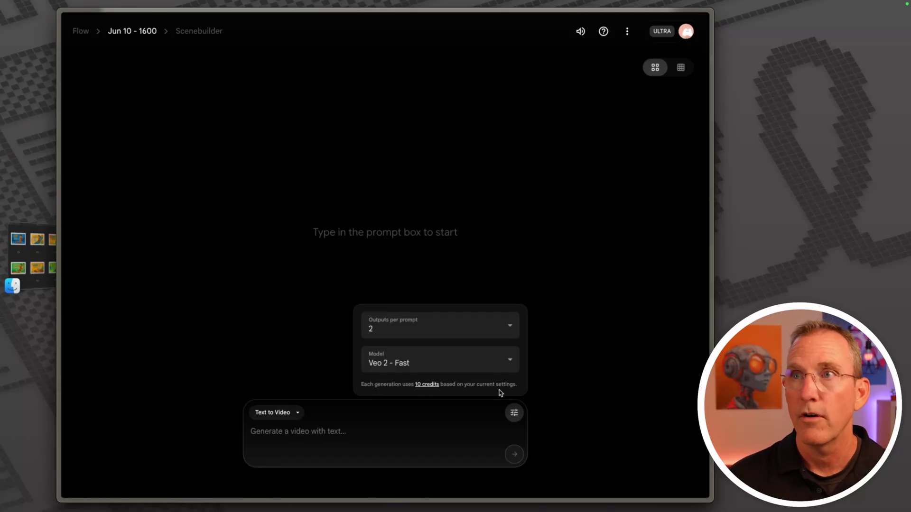
{"action": "left_click", "coordinate": [411, 333]}
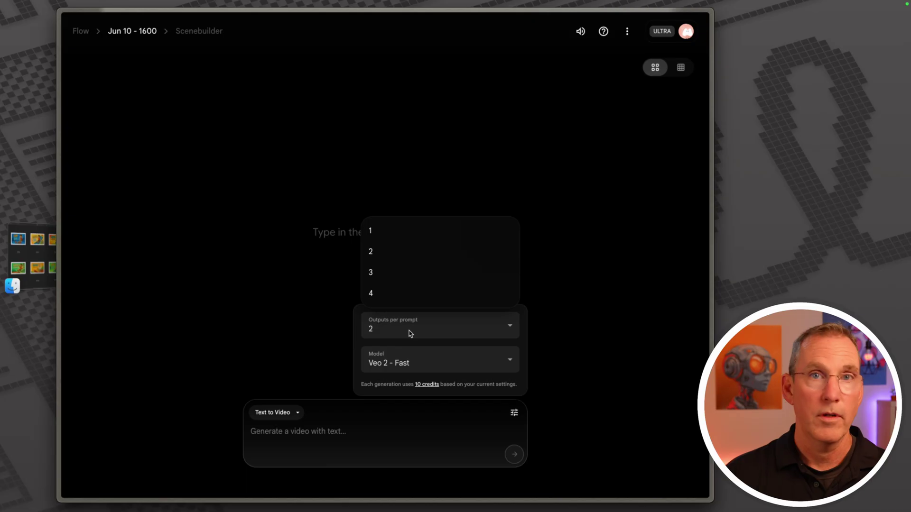
{"action": "left_click", "coordinate": [300, 432]}
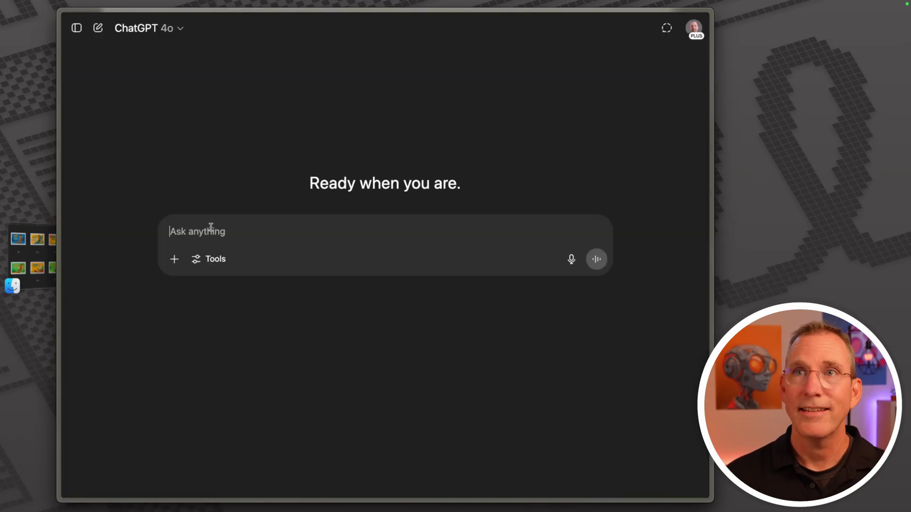
Send the SAM seesaw card with the animation-prompt request and select the returned bouncing paragraph.
{"action": "key", "text": "super+v"}
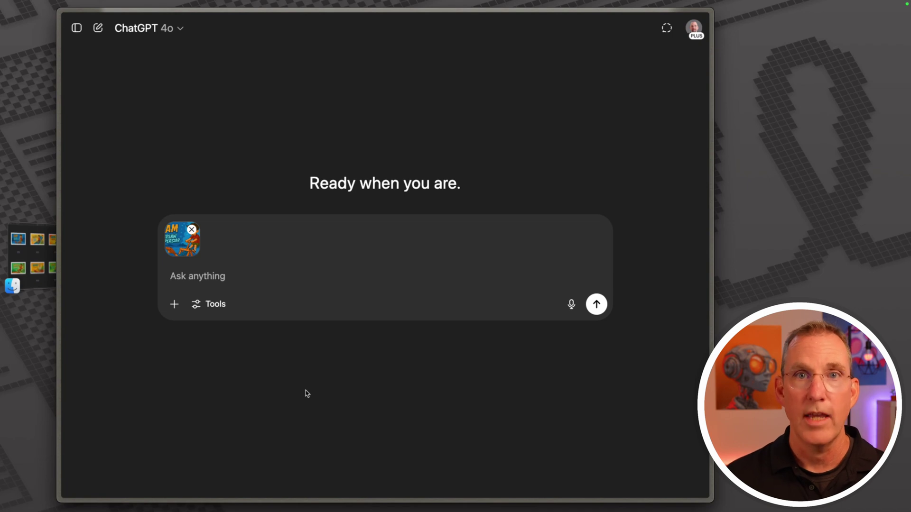
{"action": "type", "text": "I need you to act as a system that can create a video prompt. I'm going to be using VO as my video system. The image above is what I'm going to animate. You'll notice that there is a background card that has a title and a subtitle as well as a foreground image. I want that foreground character and the toy that they're playing with to be animated just a little bit in the resulting video. So I don't need anything major. I just need to be able to naturally animate whatever is in this. I am going to be giving you different images one after the other. And what I want you to give me back is a relatively simplified prompt. So maybe a small paragraph describing not the image itself, but the animation that we want, because I will be providing this image to the model so that it can see the first frame"}
{"action": "key", "text": "Return"}
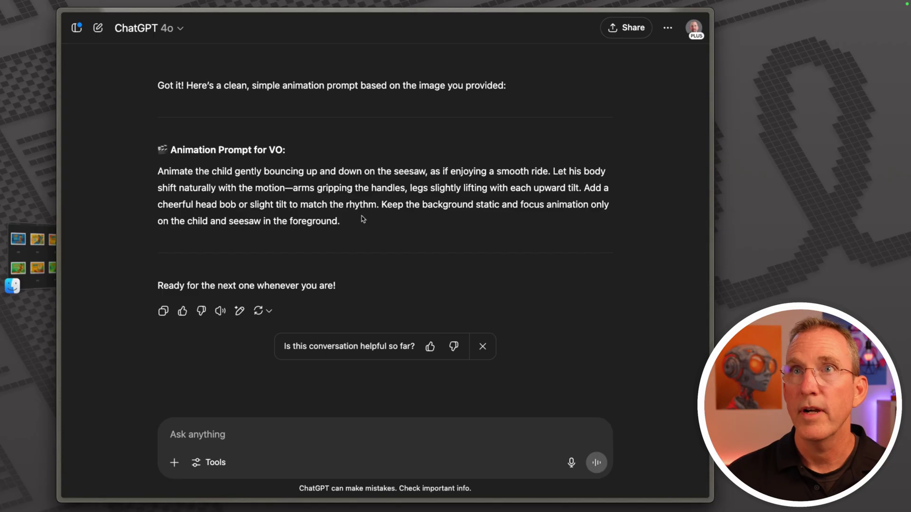
{"action": "left_click_drag", "start_coordinate": [358, 219], "coordinate": [159, 173]}
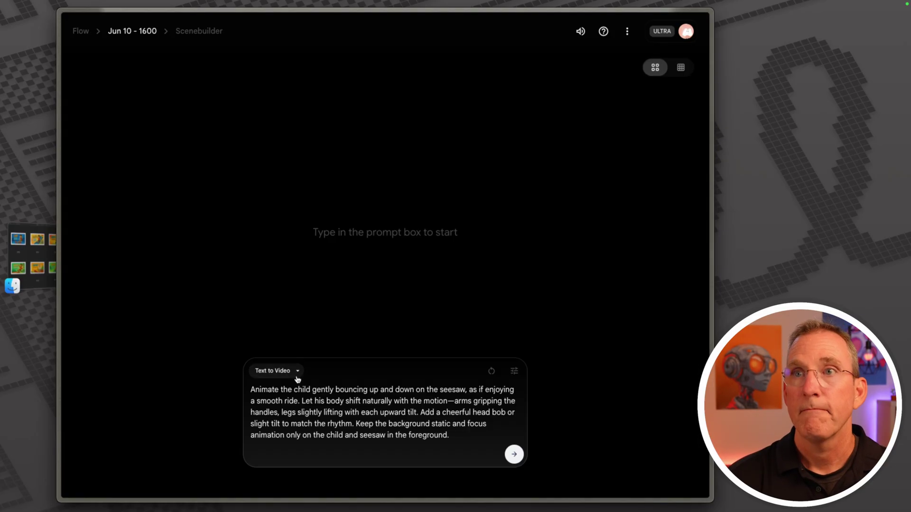
Generate two Frames to Video clips with the SAM card as start frame, then play the first.
{"action": "left_click", "coordinate": [297, 374]}
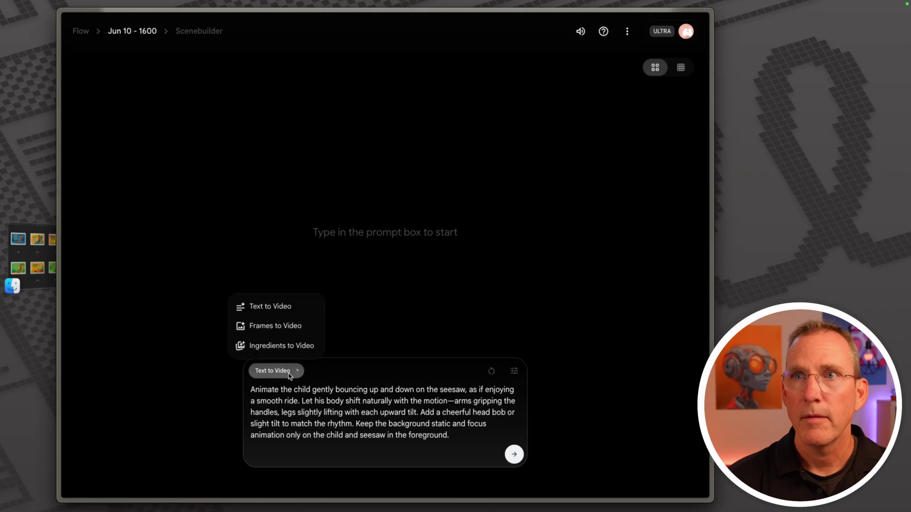
{"action": "left_click", "coordinate": [284, 324]}
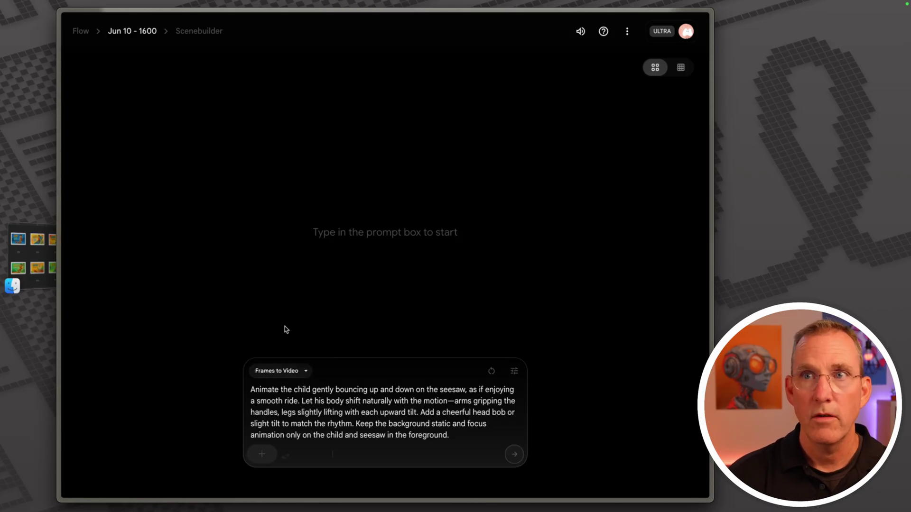
{"action": "left_click", "coordinate": [261, 455]}
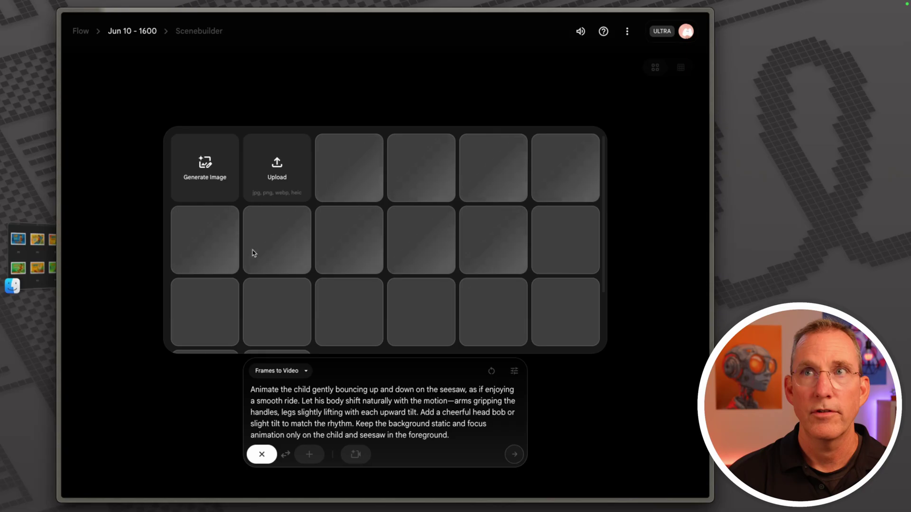
{"action": "left_click", "coordinate": [286, 165]}
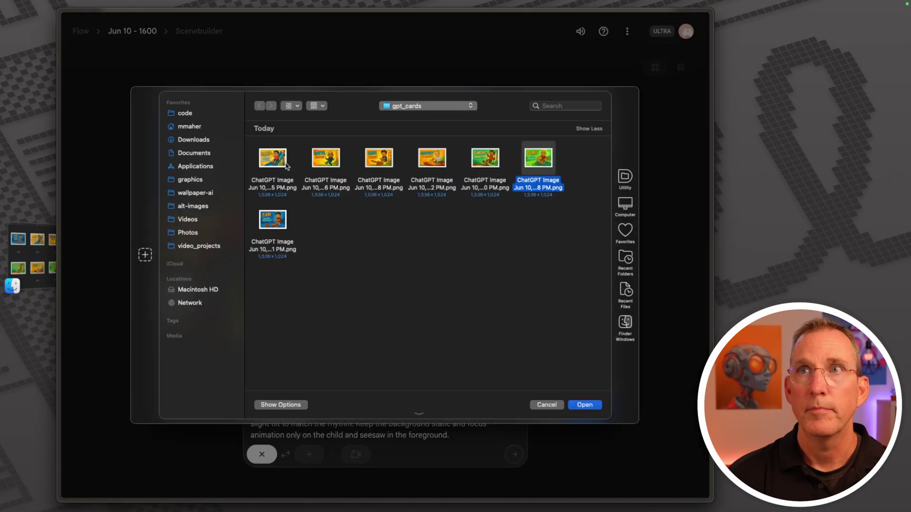
{"action": "left_click", "coordinate": [274, 220]}
{"action": "left_click", "coordinate": [584, 404]}
{"action": "left_click", "coordinate": [513, 456]}
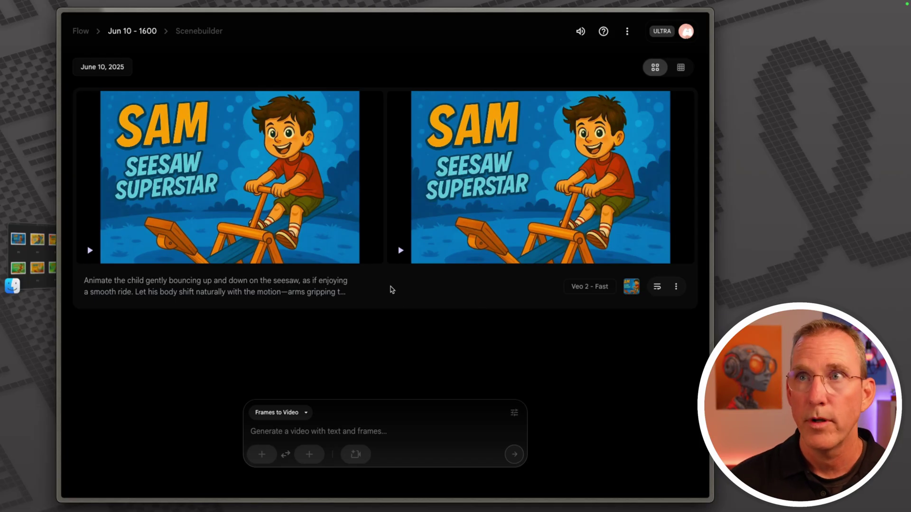
{"action": "left_click", "coordinate": [315, 290]}
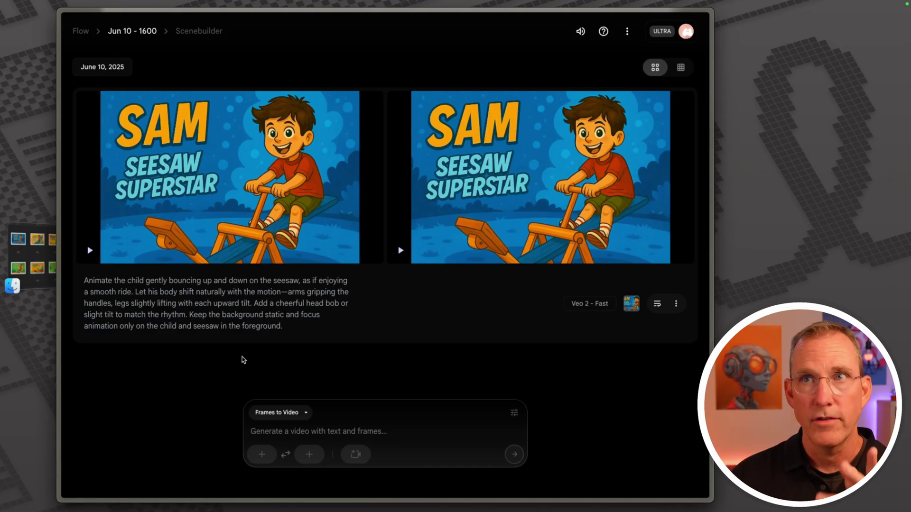
{"action": "left_click", "coordinate": [90, 251]}
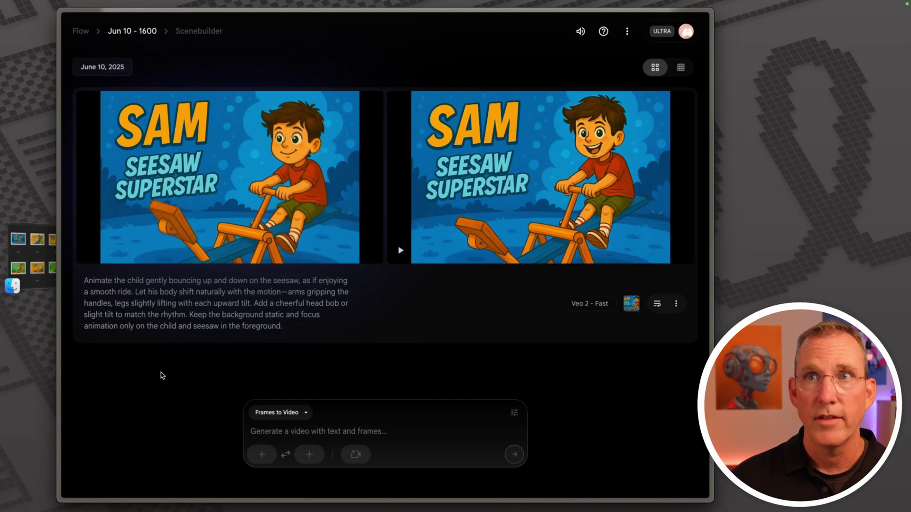
{"action": "mouse_move", "coordinate": [91, 255]}
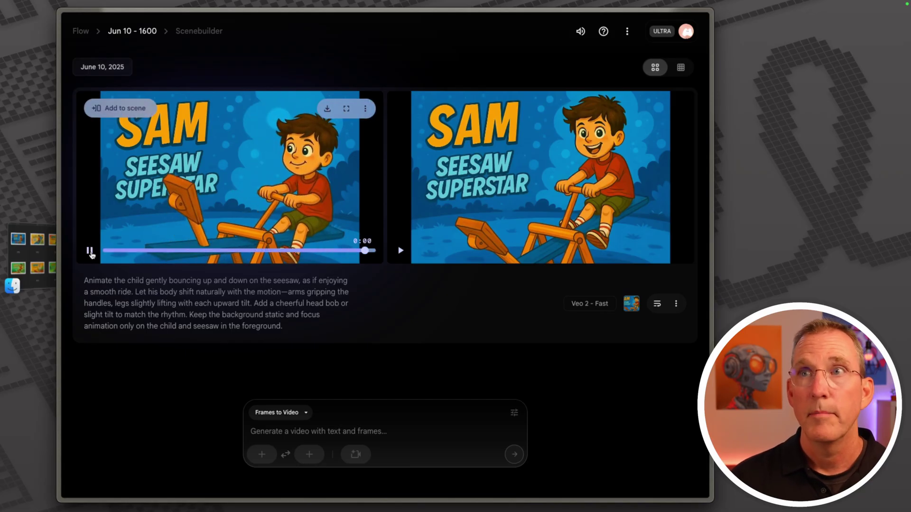
{"action": "mouse_move", "coordinate": [400, 252]}
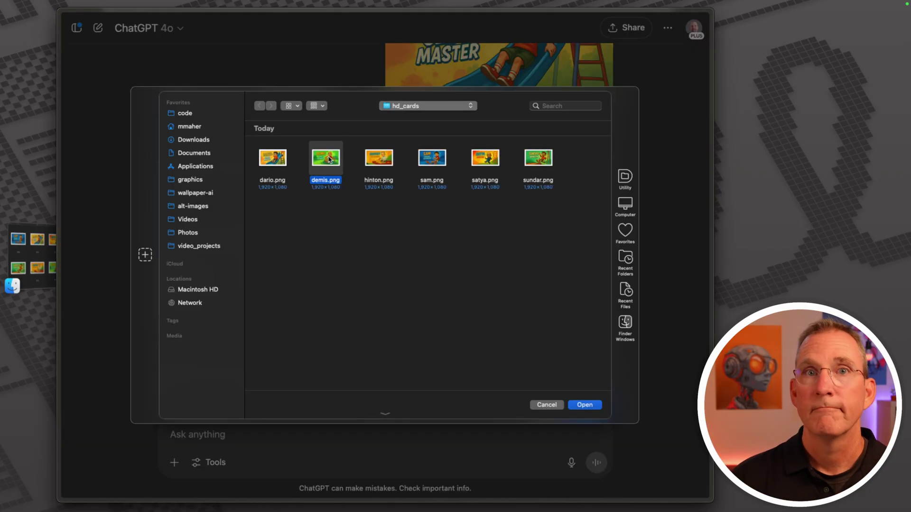
Attach demis.png from the hd_cards folder and send it to ChatGPT for an animation prompt.
{"action": "key", "text": "Return"}
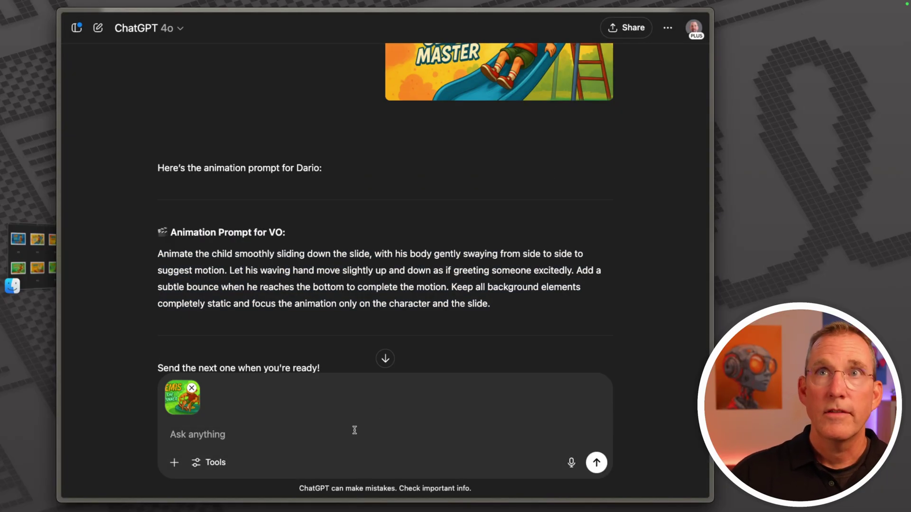
{"action": "scroll", "coordinate": [353, 229], "scroll_direction": "up", "scroll_amount": 15}
{"action": "scroll", "coordinate": [396, 293], "scroll_direction": "down", "scroll_amount": 3}
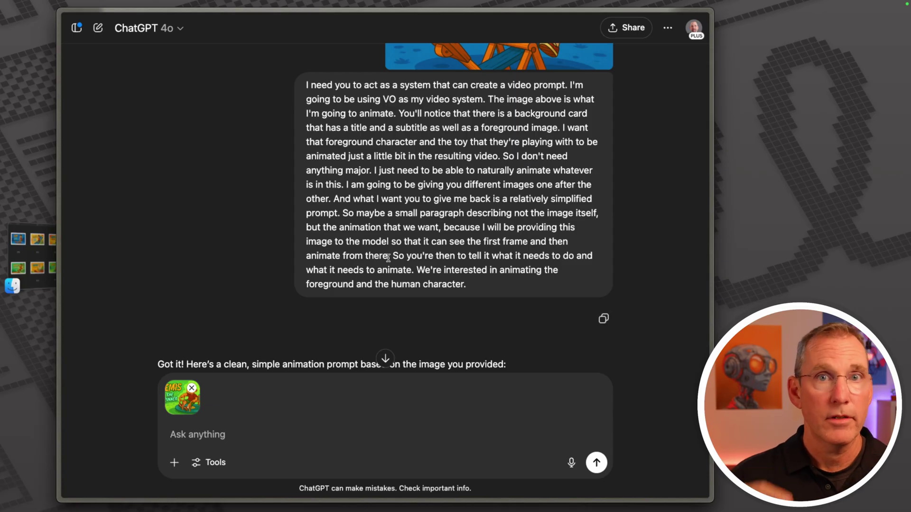
{"action": "scroll", "coordinate": [258, 317], "scroll_direction": "down", "scroll_amount": 10}
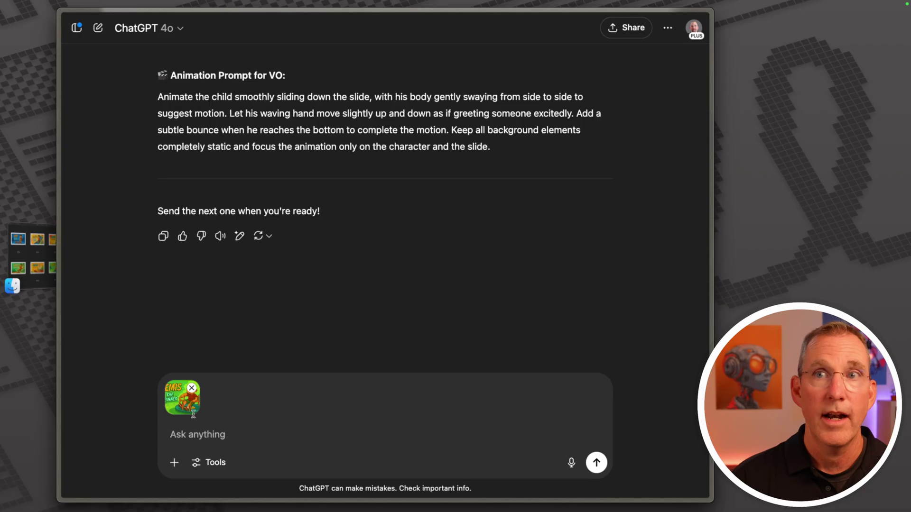
{"action": "key", "text": "Return"}
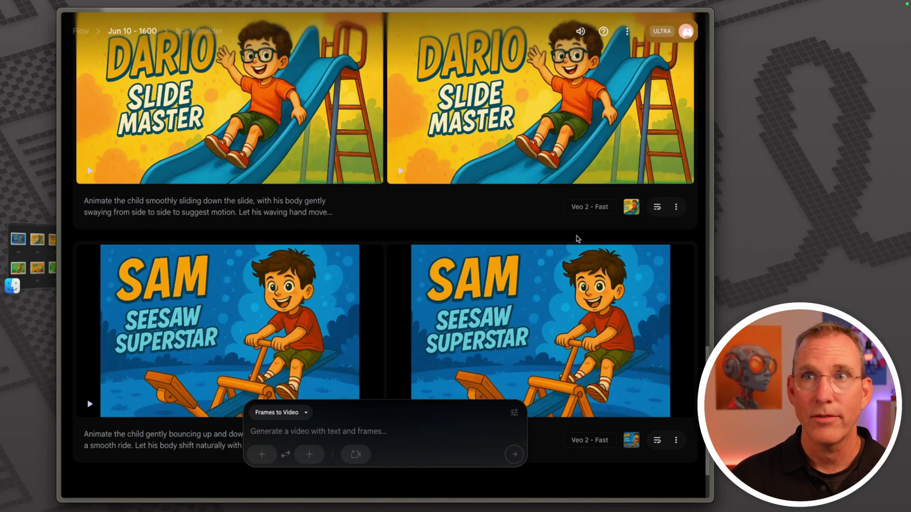
Review the new seesaw clips, reload via the project breadcrumb, and wait for upscaling to finish.
{"action": "mouse_move", "coordinate": [385, 252]}
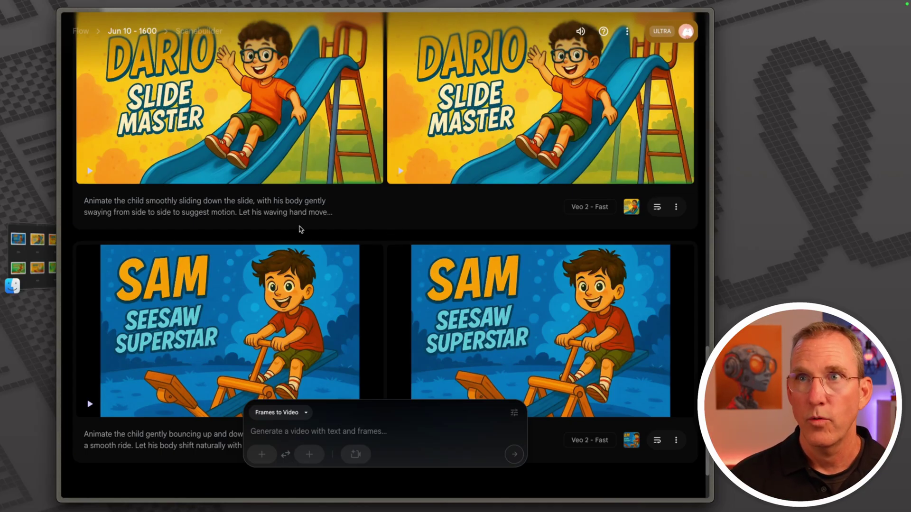
{"action": "mouse_move", "coordinate": [96, 329]}
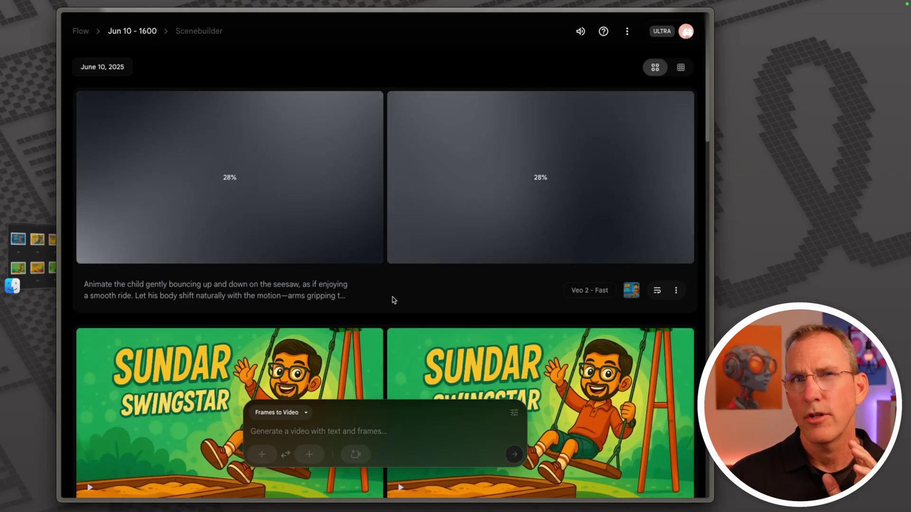
{"action": "scroll", "coordinate": [392, 300], "scroll_direction": "down", "scroll_amount": 10}
{"action": "scroll", "coordinate": [392, 300], "scroll_direction": "down", "scroll_amount": 10}
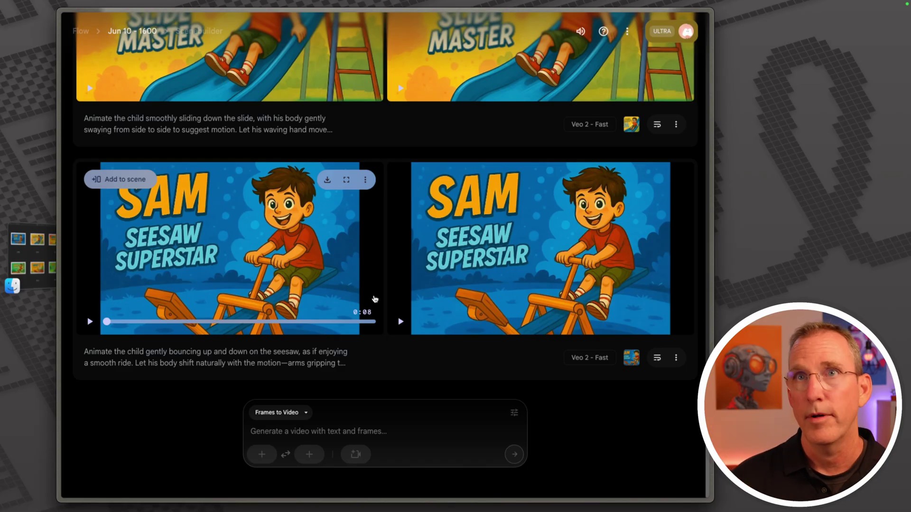
{"action": "left_click", "coordinate": [138, 33]}
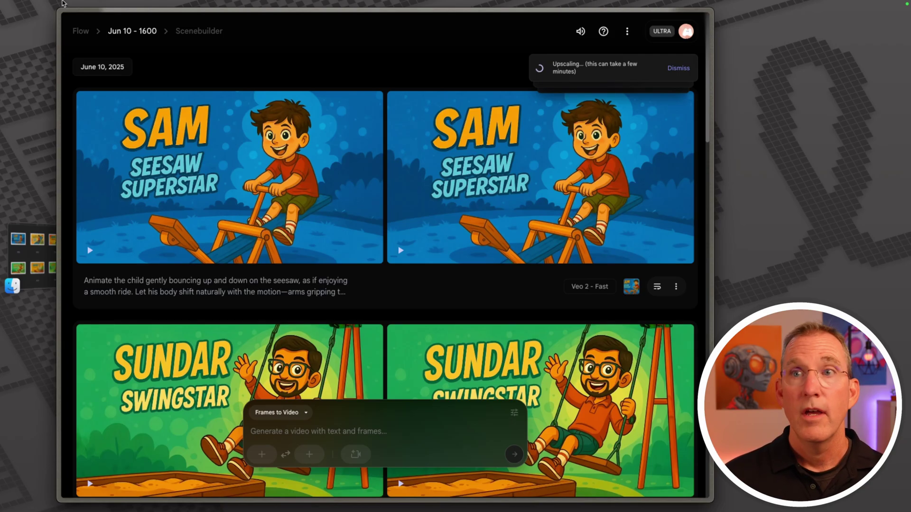
{"action": "mouse_move", "coordinate": [131, 124]}
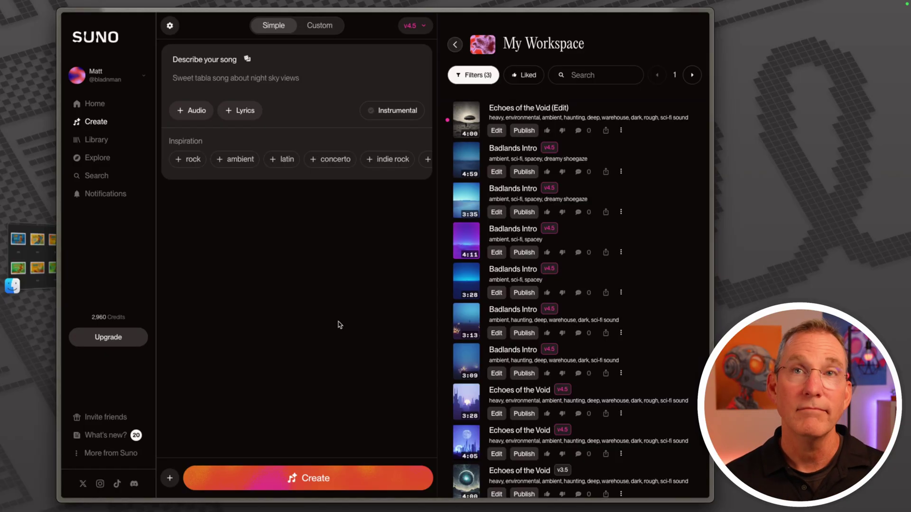
Paste the long prompt into a fresh ChatGPT message and send it.
{"action": "key", "text": "super+Tab"}
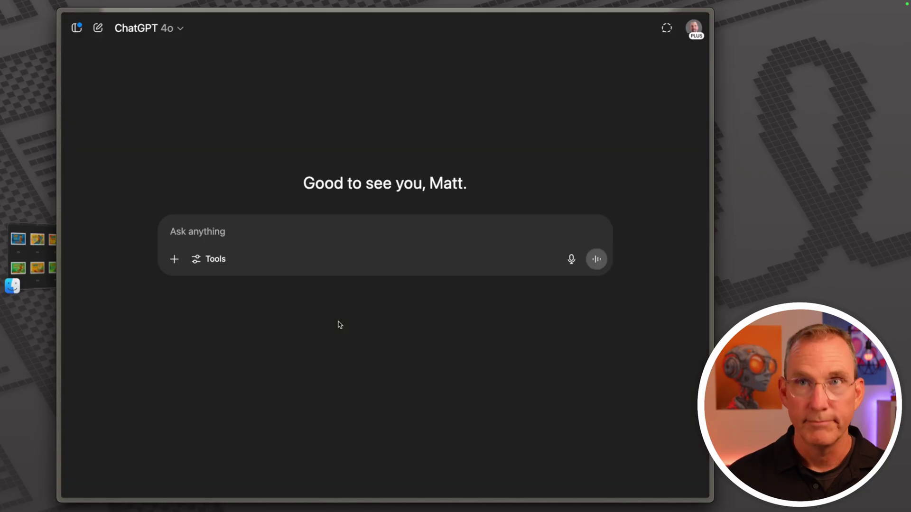
{"action": "left_click", "coordinate": [213, 232]}
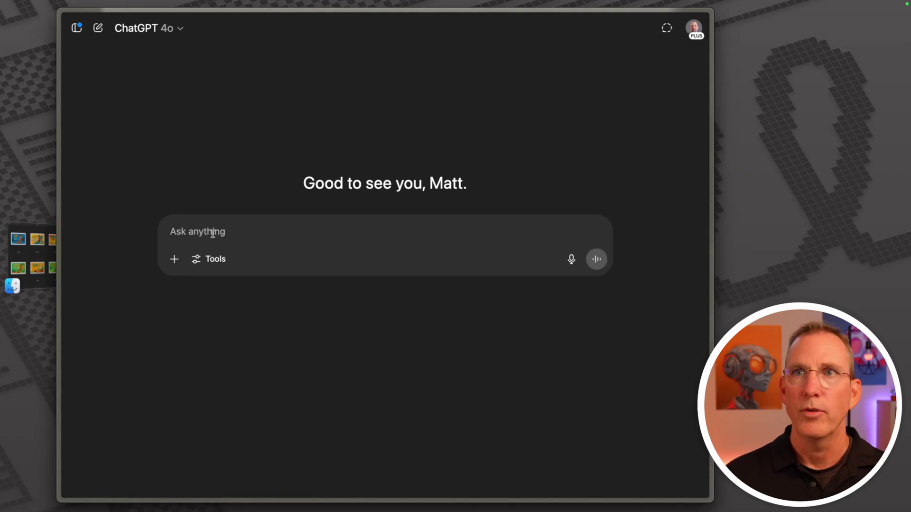
{"action": "type", "text": "I need to create a prompt for a music maker, Suno, where it will create a song for me that's instrumental and kind of fits behind a Saturday morning cartoon or something like that. Fun, lightweight, children on the playground, something that kids would enjoy and has a nice little bump to it."}
{"action": "key", "text": "Return"}
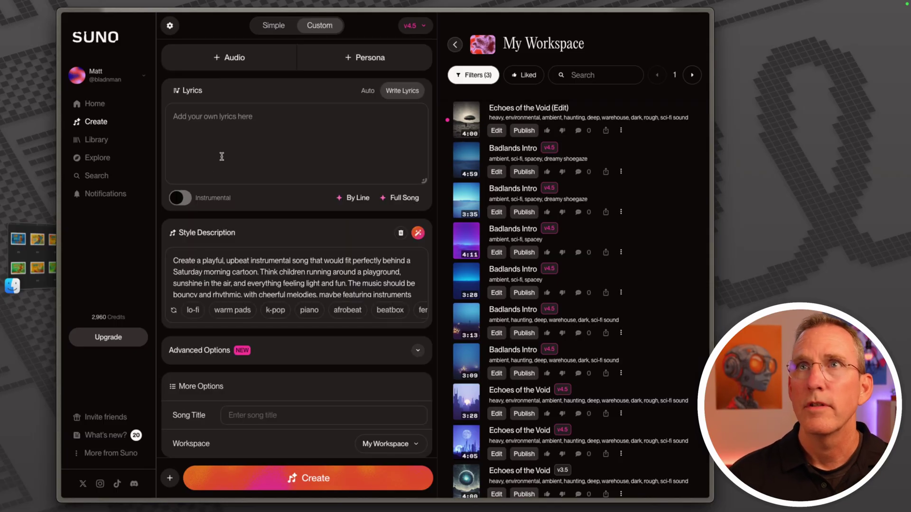
Create the instrumental cartoon-style tracks, then pause track one and play the second Untitled track.
{"action": "left_click", "coordinate": [181, 198]}
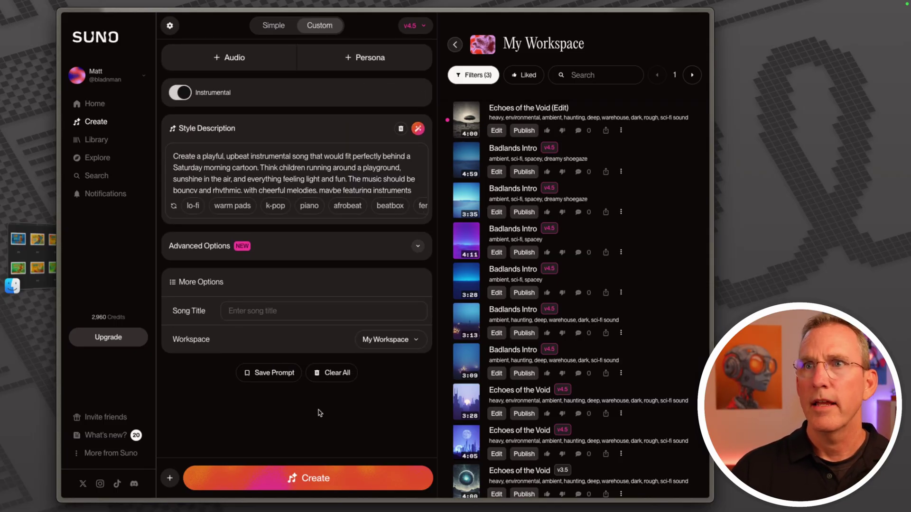
{"action": "left_click", "coordinate": [297, 479]}
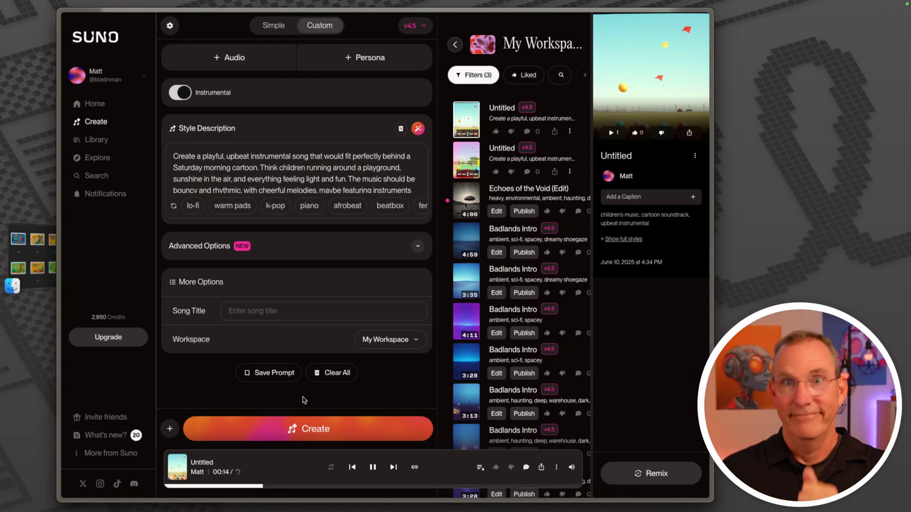
{"action": "left_click", "coordinate": [374, 468]}
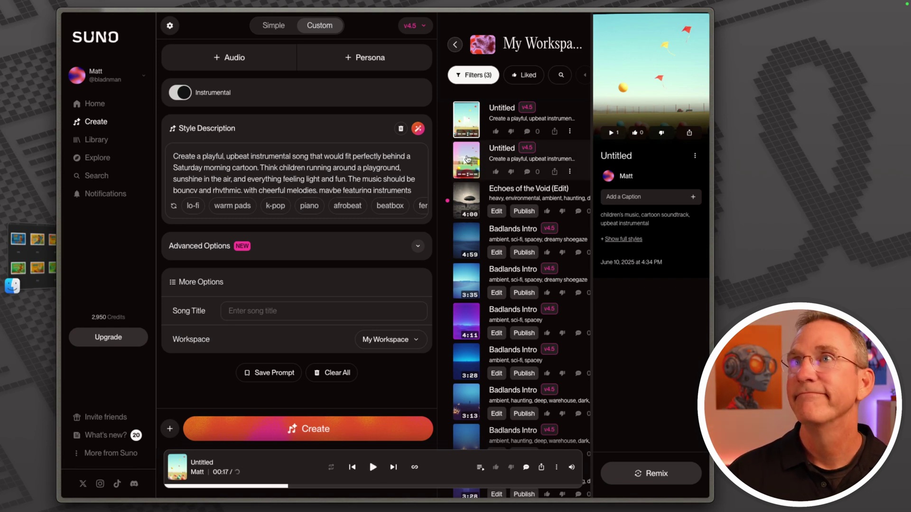
{"action": "left_click", "coordinate": [464, 165]}
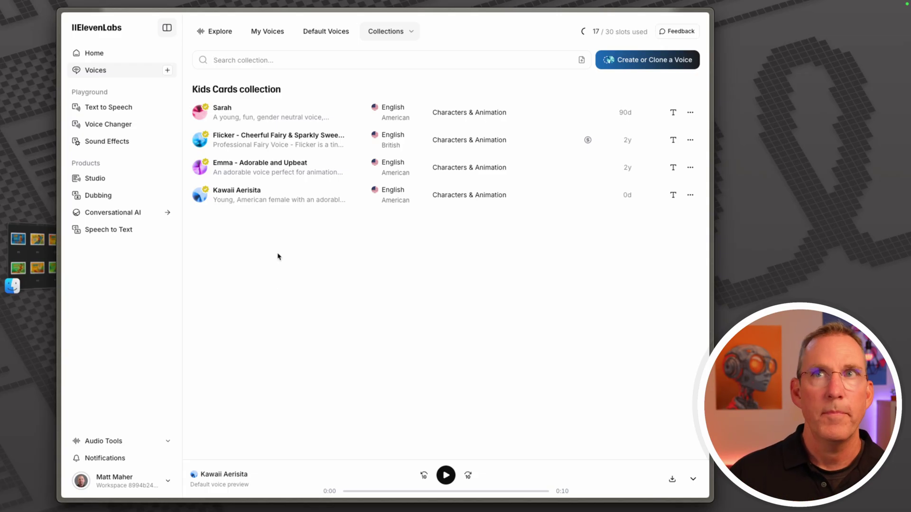
{"action": "left_click", "coordinate": [199, 114]}
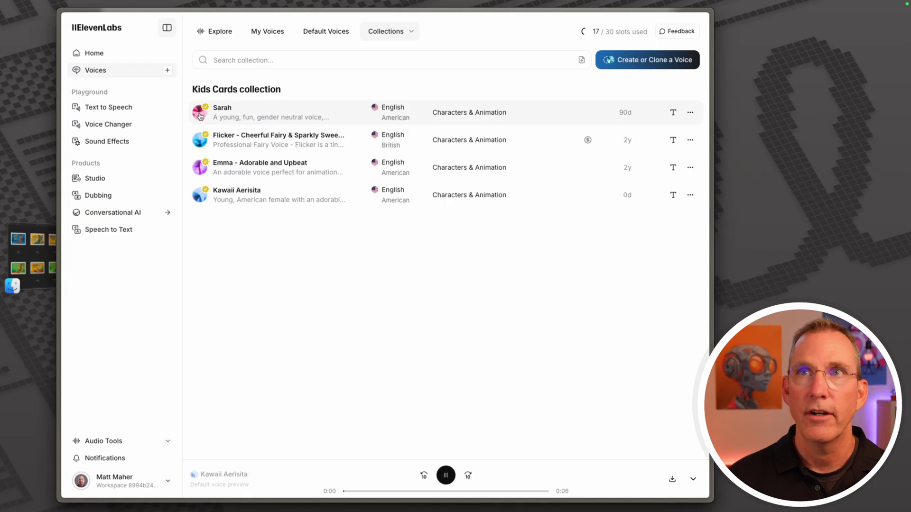
{"action": "left_click", "coordinate": [200, 142]}
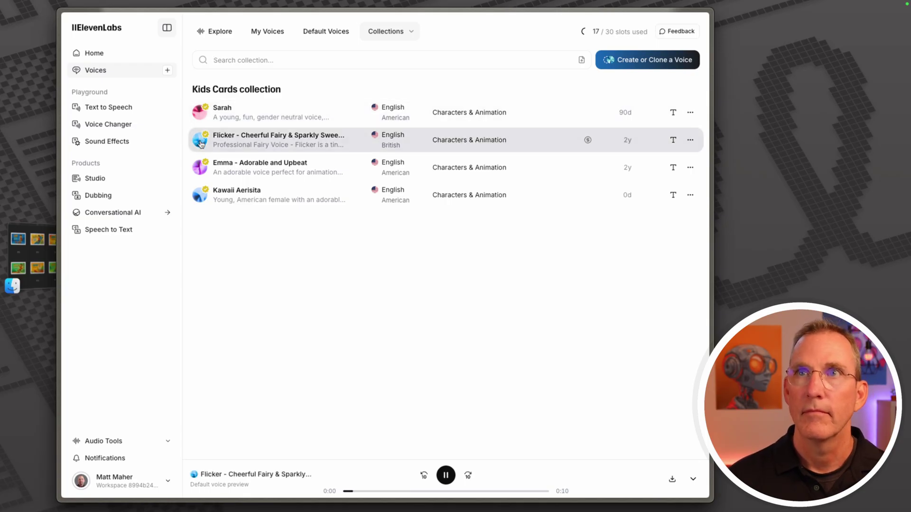
{"action": "left_click", "coordinate": [201, 169]}
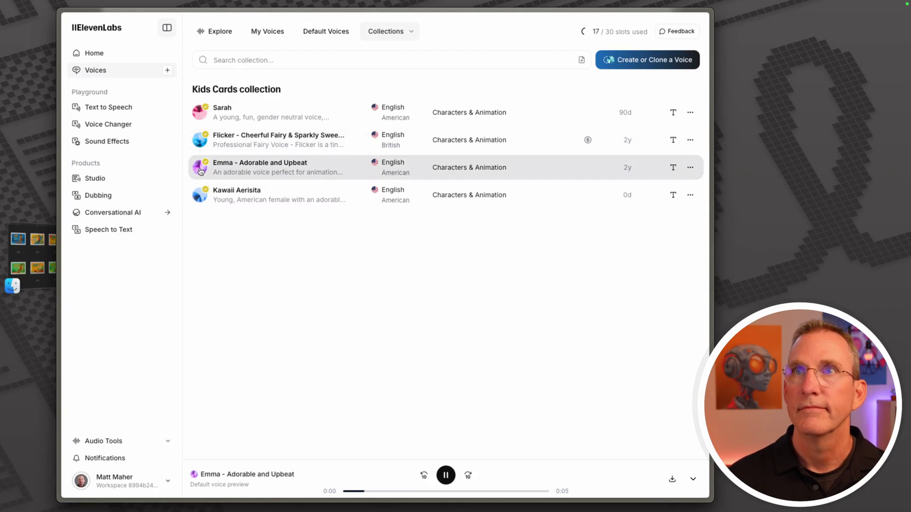
{"action": "left_click", "coordinate": [201, 198]}
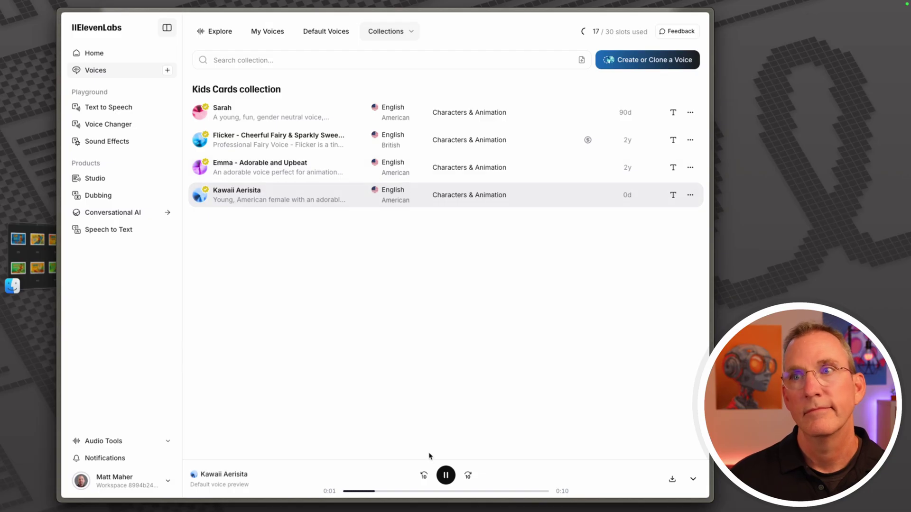
{"action": "left_click", "coordinate": [445, 476]}
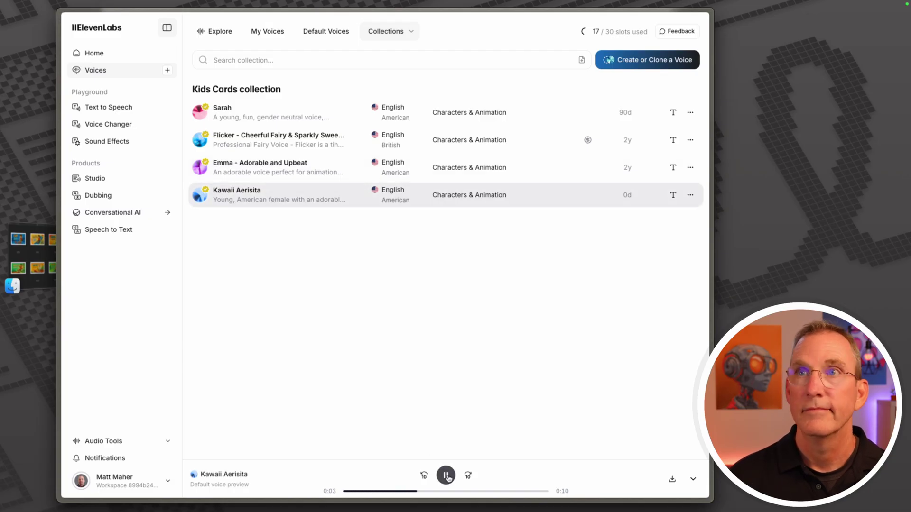
In Text to Speech, change the speaker voice from Liam to Kawaii Aerisita.
{"action": "left_click", "coordinate": [109, 108]}
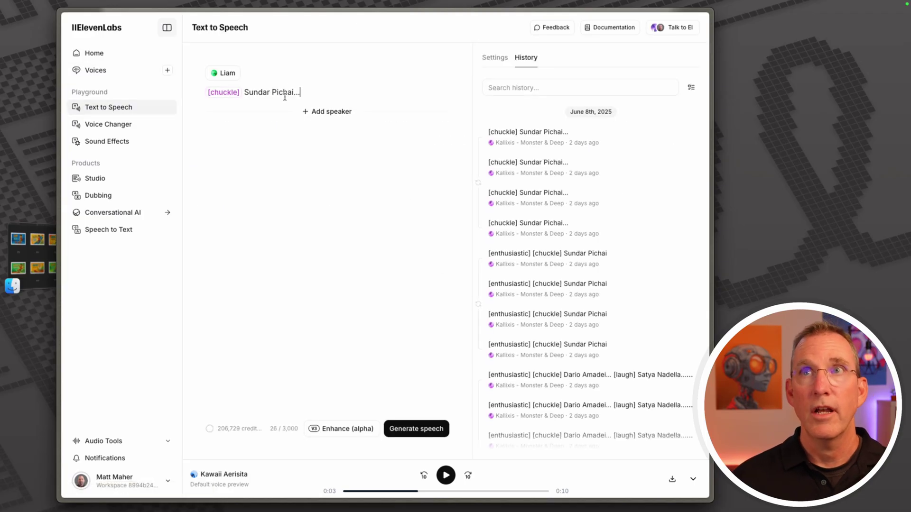
{"action": "left_click", "coordinate": [223, 76]}
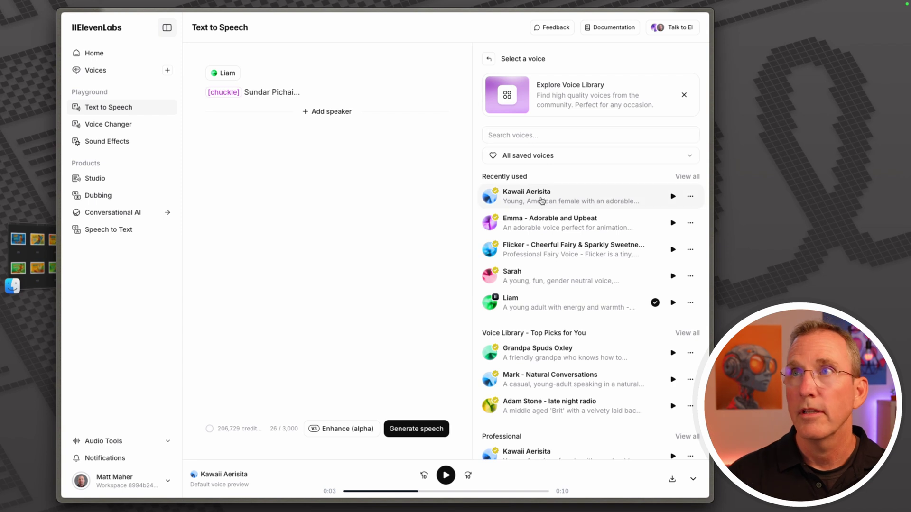
{"action": "left_click", "coordinate": [527, 196]}
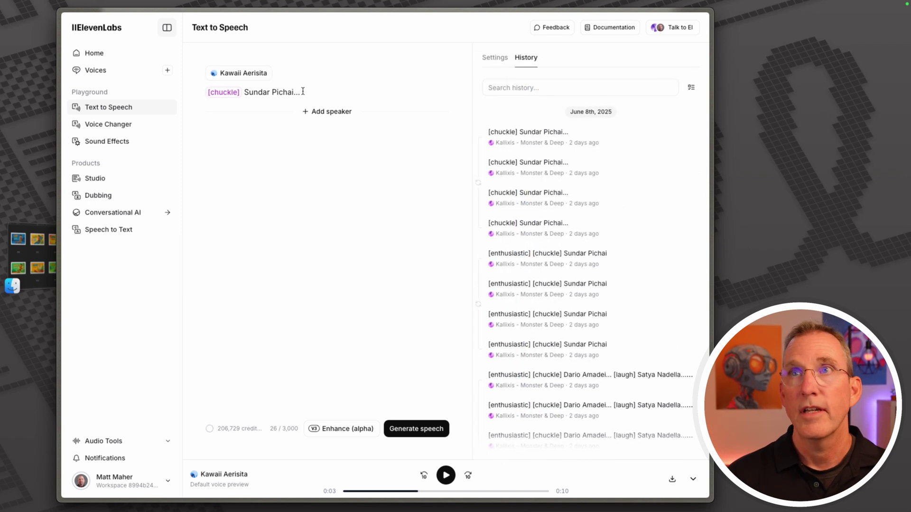
Generate the '[chuckle] Sundar Pichai...' intro line and play Generation 2.
{"action": "left_click_drag", "start_coordinate": [301, 92], "coordinate": [256, 92]}
{"action": "left_click", "coordinate": [337, 111]}
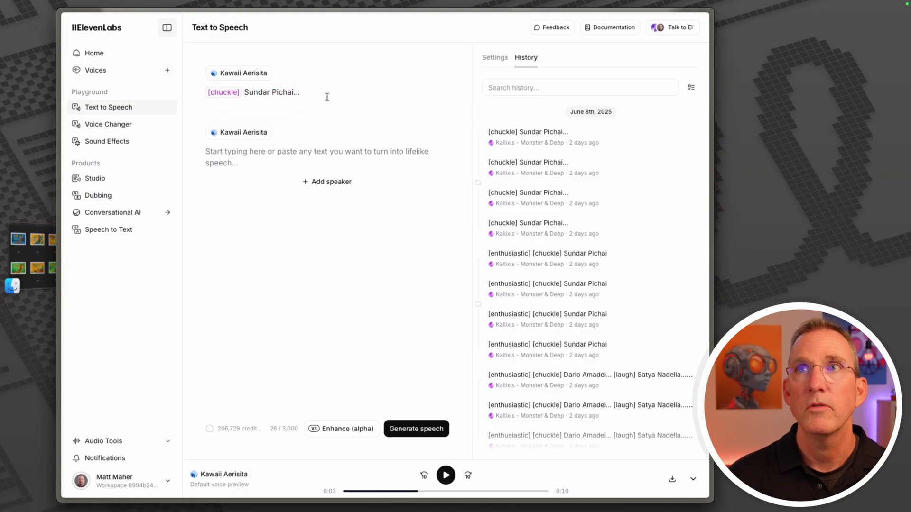
{"action": "key", "text": "super+Return"}
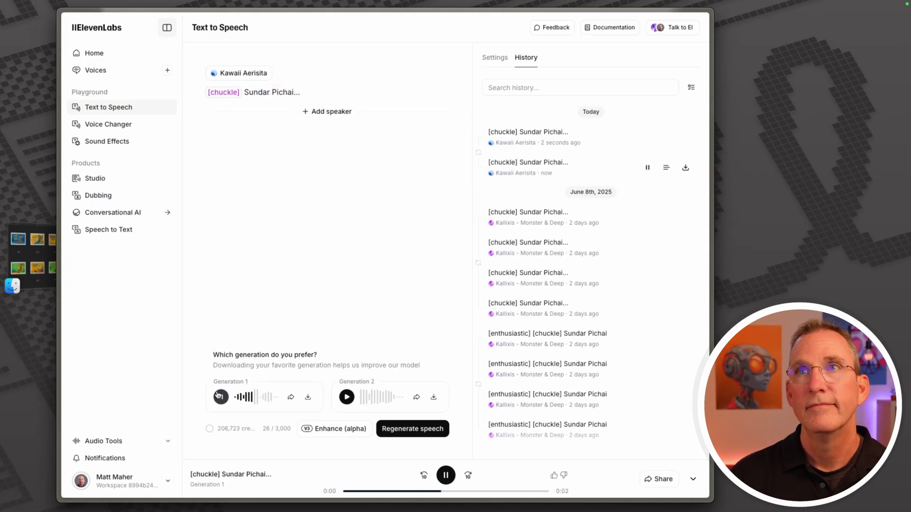
{"action": "left_click", "coordinate": [347, 397]}
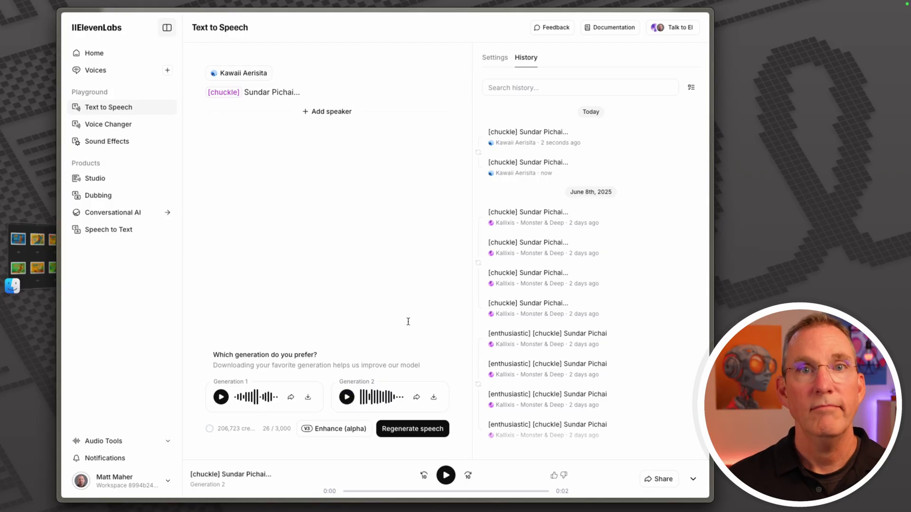